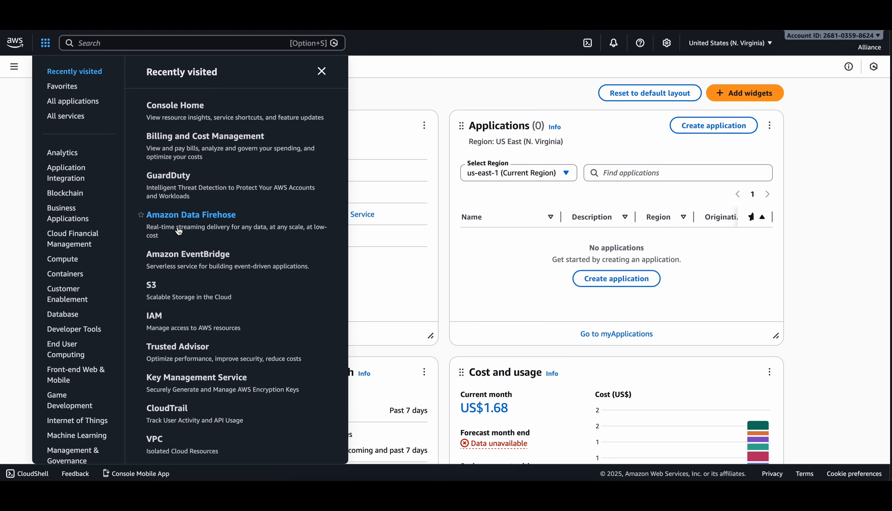
# Open the S3 service from the recently visited services.
pyautogui.click(157, 297)
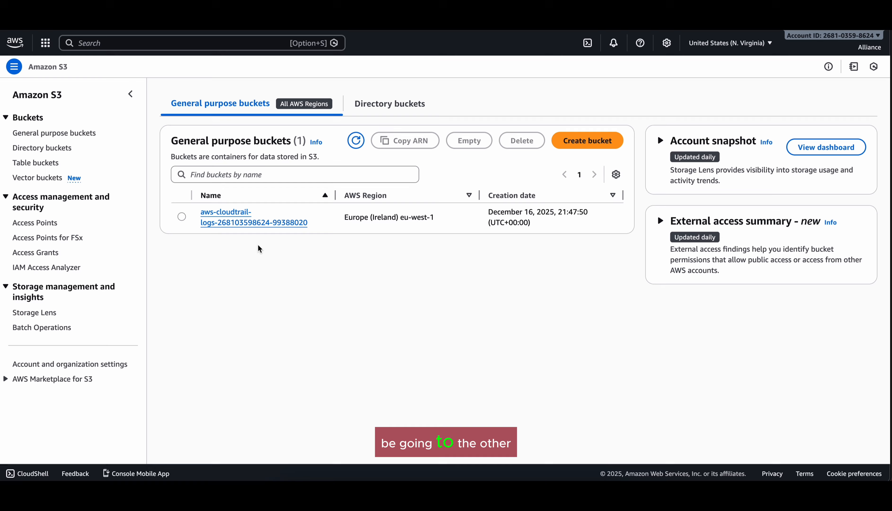
# Create a general purpose bucket named wazuh-s3-access-log in US East (N. Virginia) with the default settings.
pyautogui.click(569, 144)
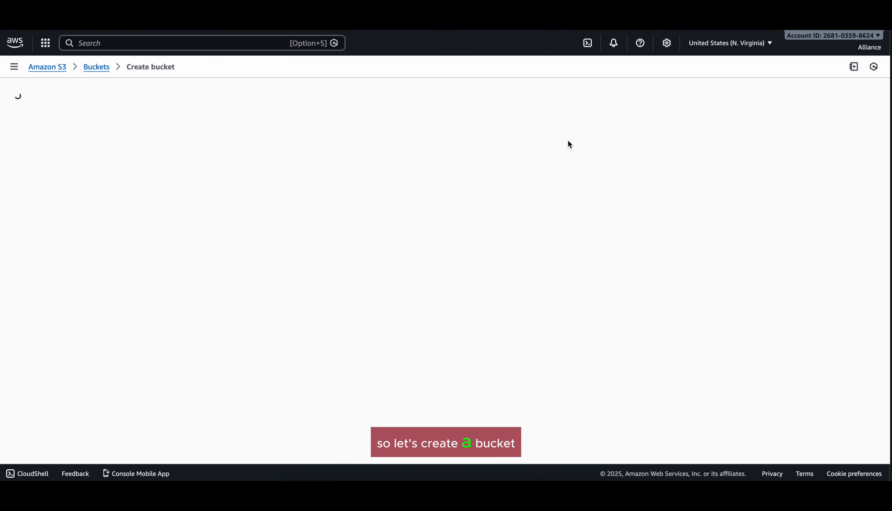
pyautogui.scroll(-1, 172, 246)
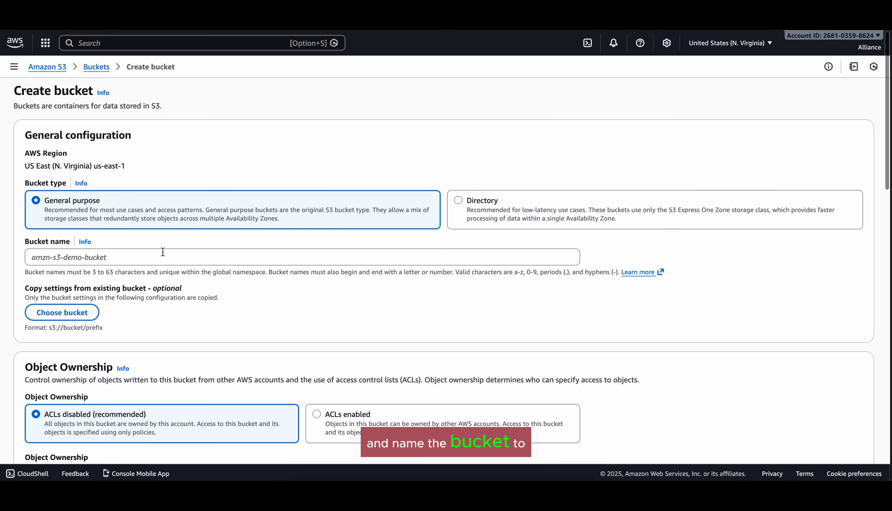
pyautogui.click(163, 255)
pyautogui.write('wazuh')
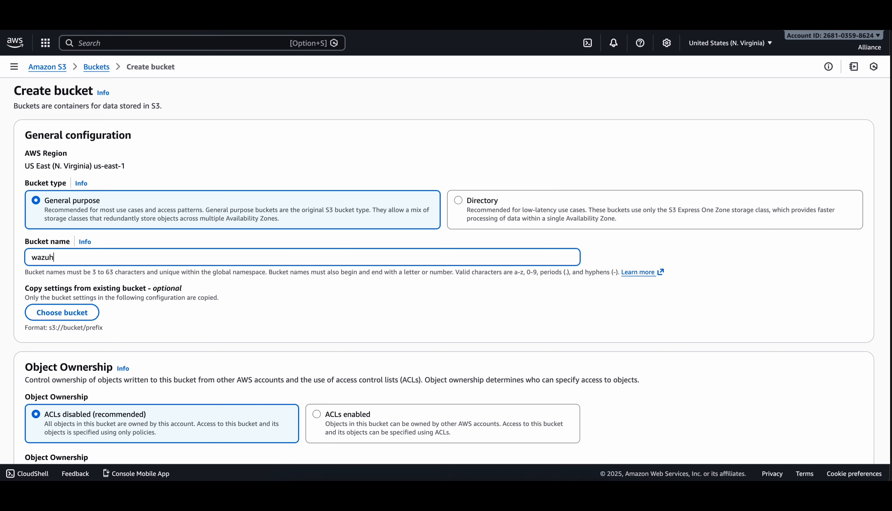
pyautogui.write('-S')
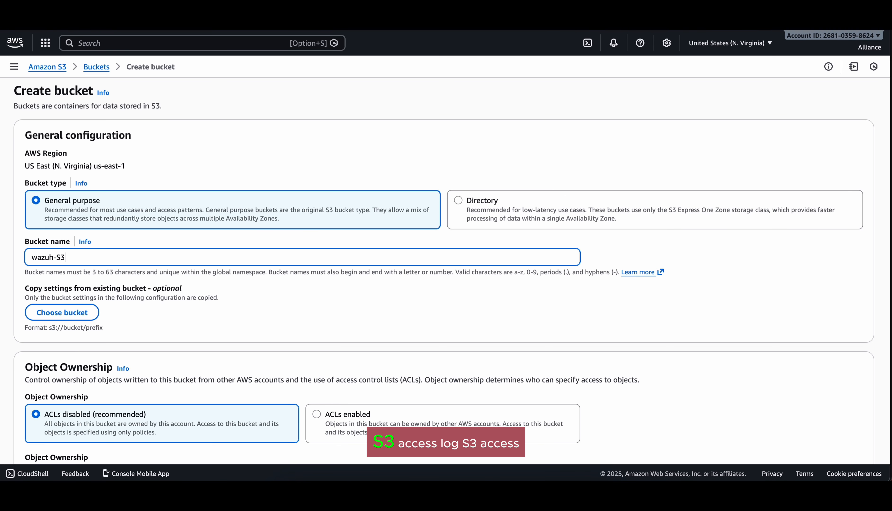
pyautogui.press('BackSpace')
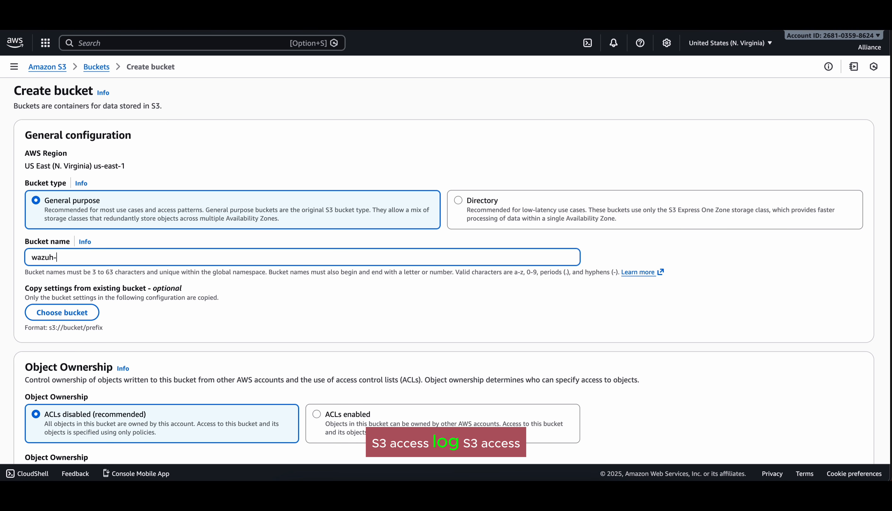
pyautogui.write('s3-acce')
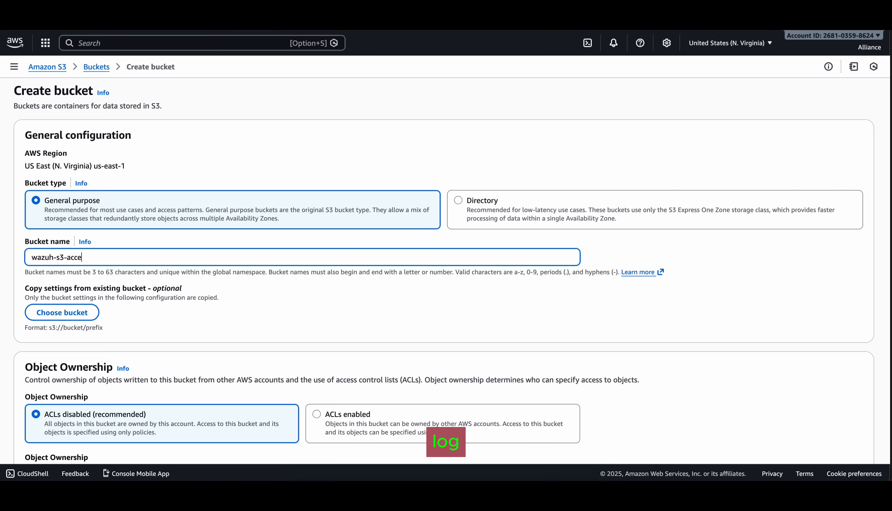
pyautogui.write('ss-log')
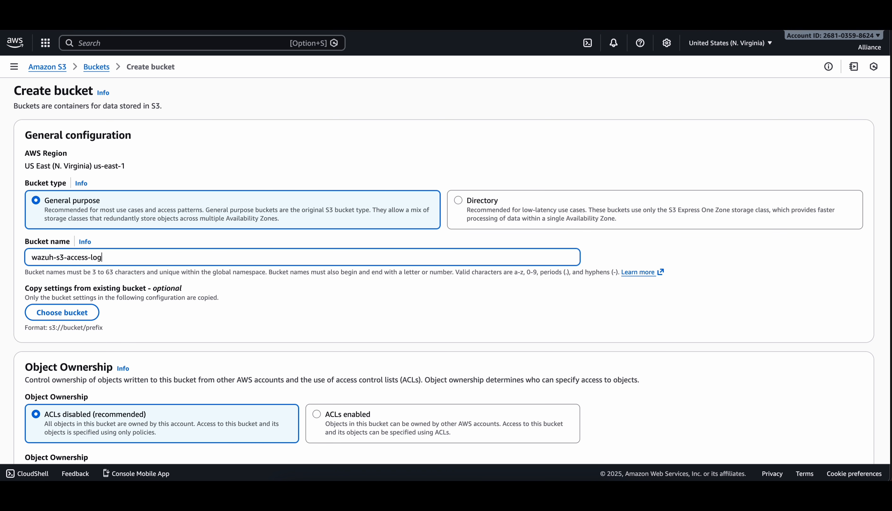
pyautogui.scroll(-20, 328, 325)
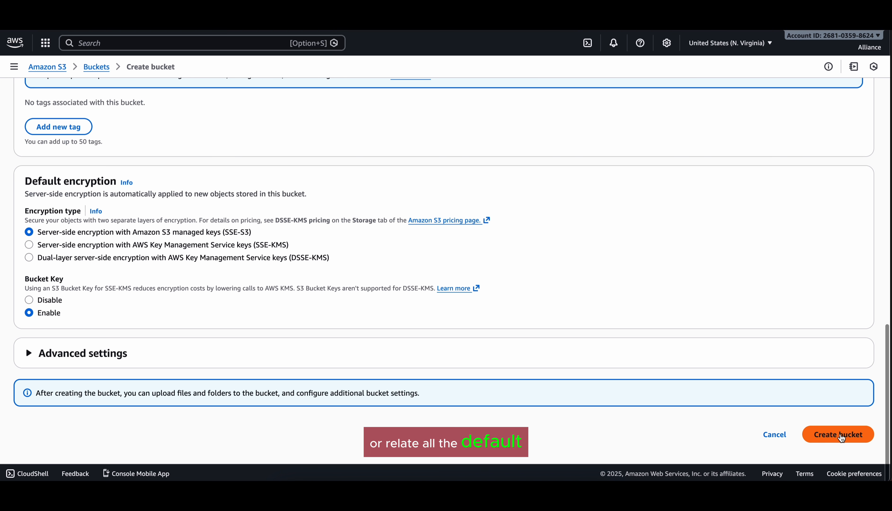
pyautogui.click(841, 438)
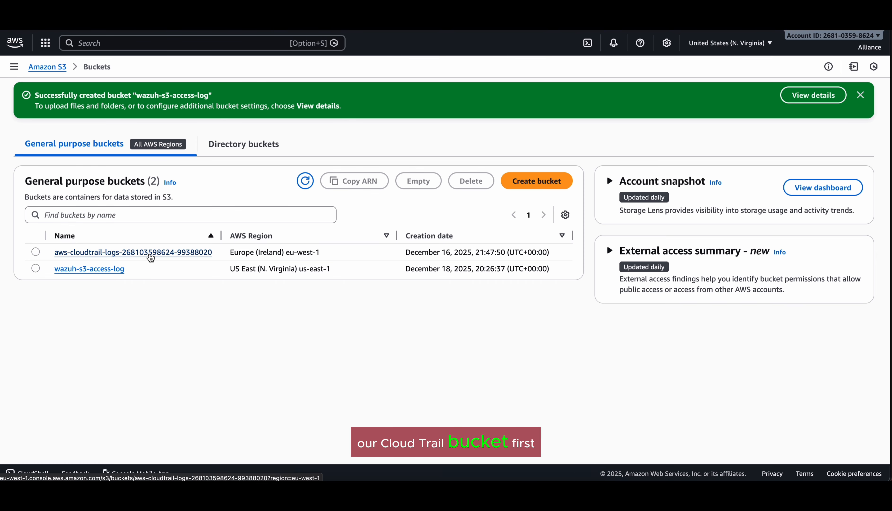
# Open the server access logging settings in the properties of the CloudTrail logs bucket for editing.
pyautogui.rightClick(151, 257)
pyautogui.click(113, 319)
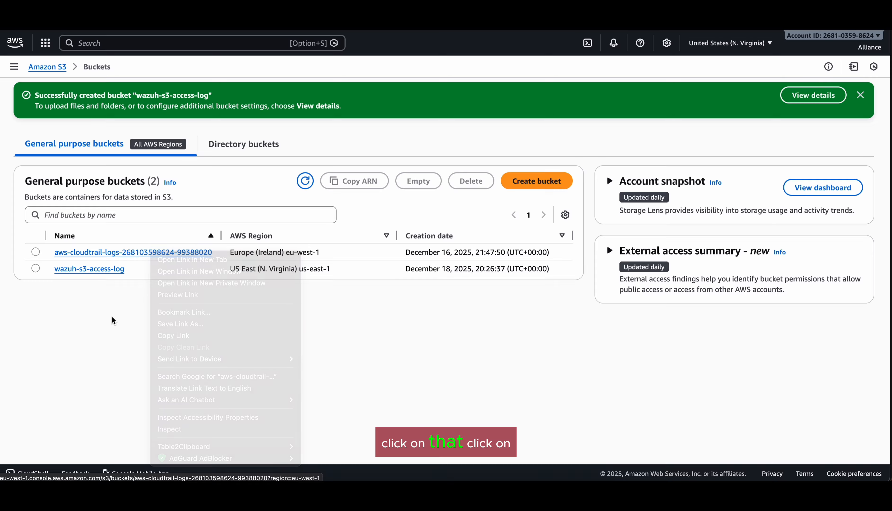
pyautogui.click(147, 257)
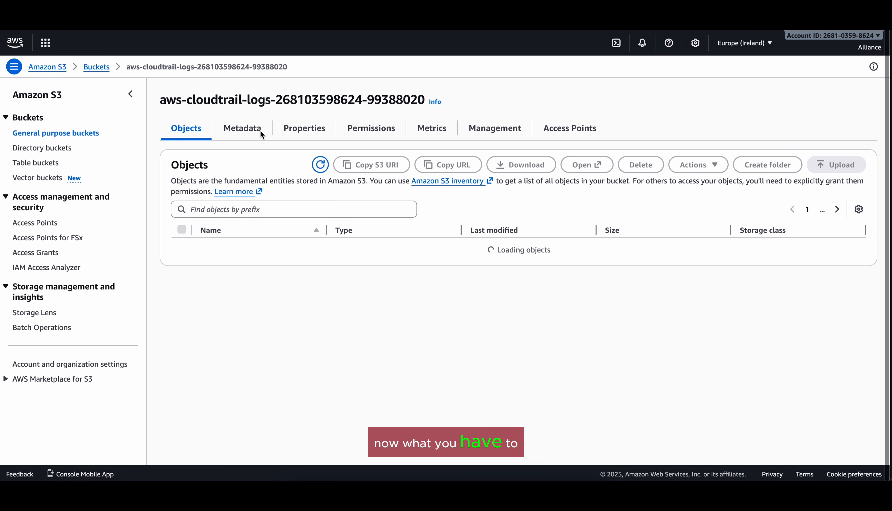
pyautogui.click(307, 135)
pyautogui.scroll(-15, 320, 203)
pyautogui.scroll(2, 320, 204)
pyautogui.scroll(-2, 320, 204)
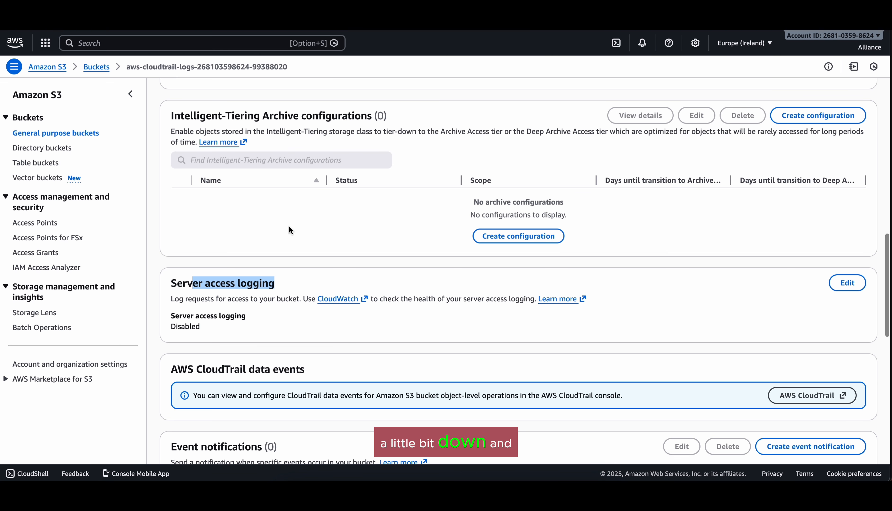
pyautogui.doubleClick(188, 283)
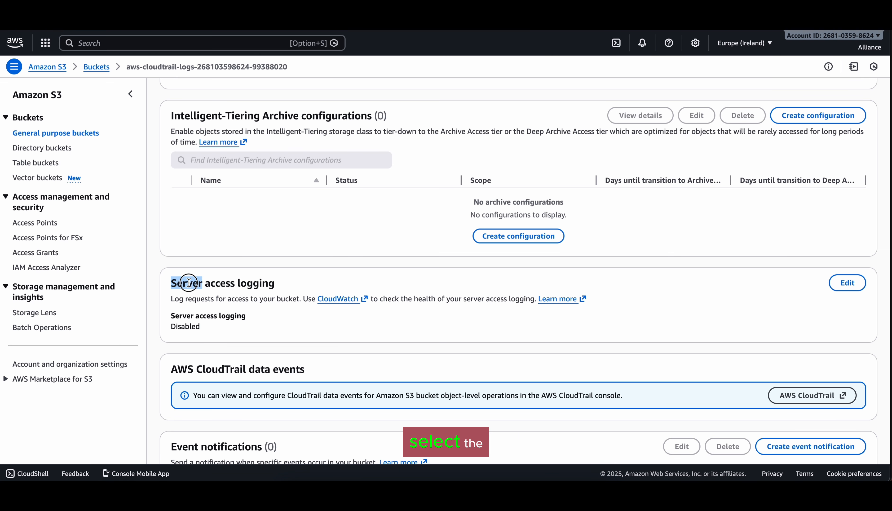
pyautogui.moveTo(189, 283); pyautogui.dragTo(283, 281)
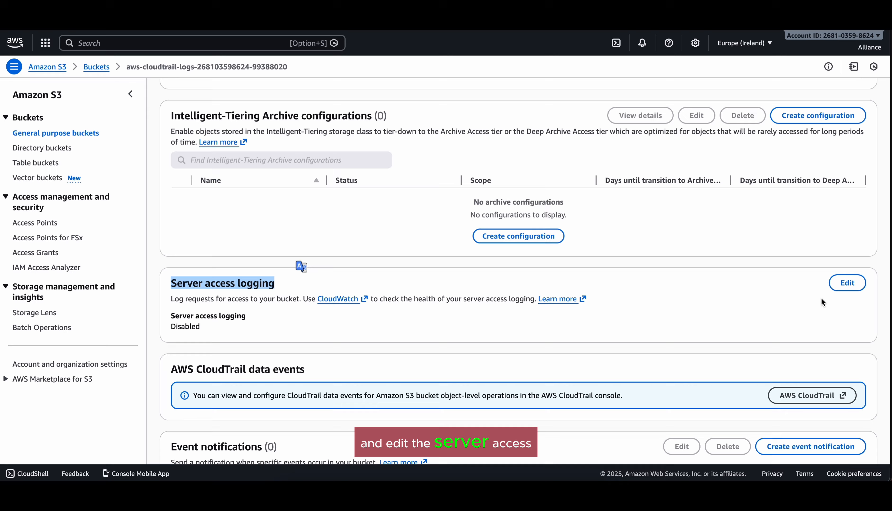
pyautogui.click(849, 282)
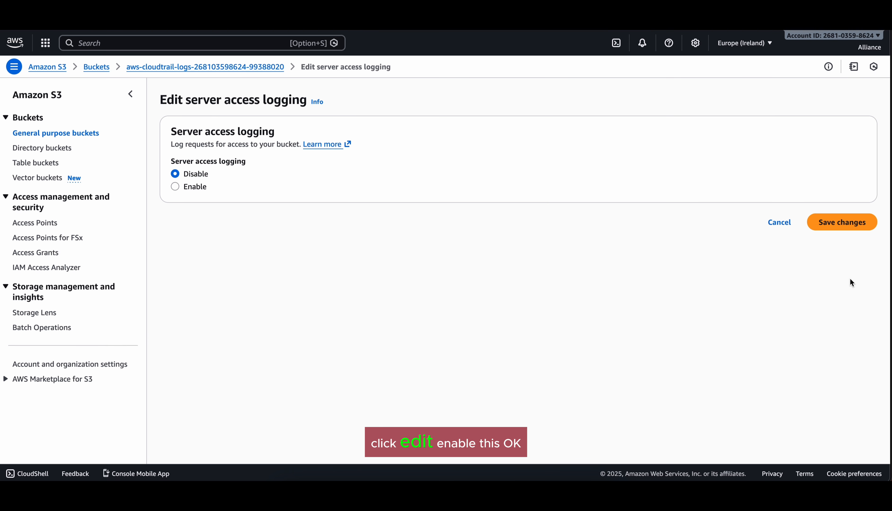
# Try to enable server access logging and browse for wazuh-s3-access-log as its destination bucket.
pyautogui.click(178, 185)
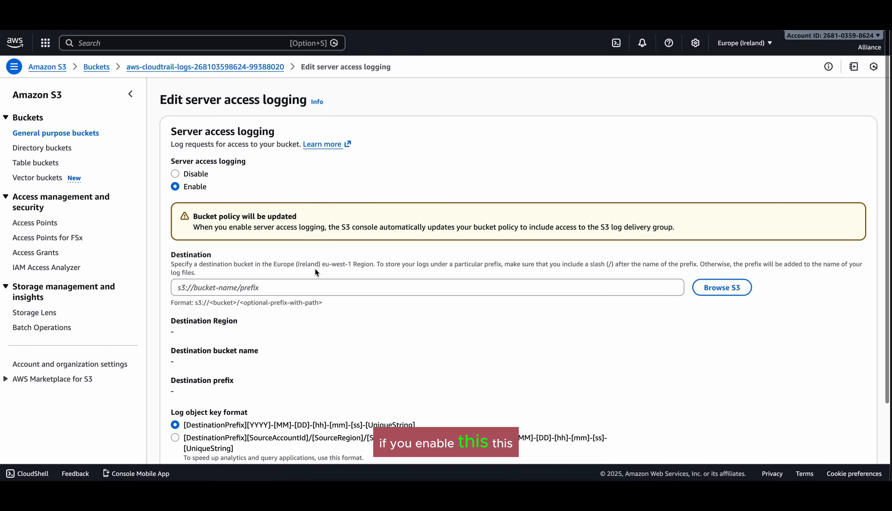
pyautogui.click(704, 288)
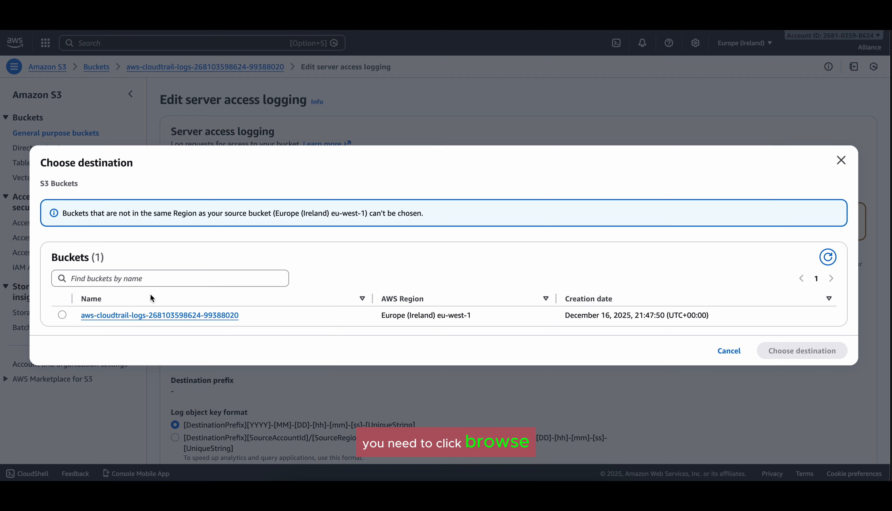
pyautogui.click(827, 259)
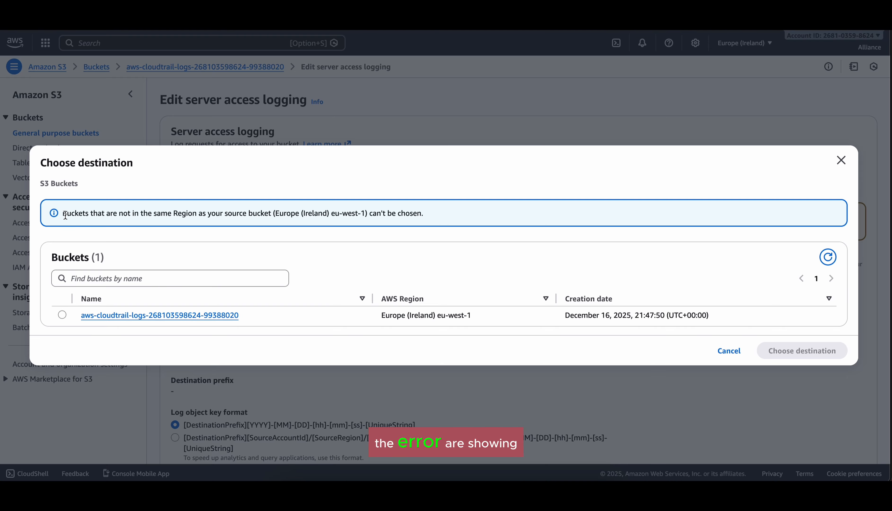
pyautogui.moveTo(62, 215); pyautogui.dragTo(296, 222)
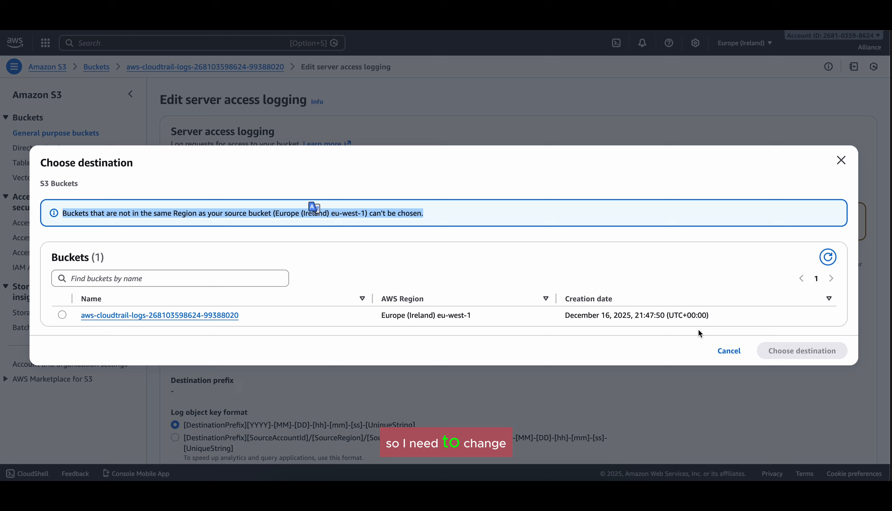
pyautogui.click(722, 358)
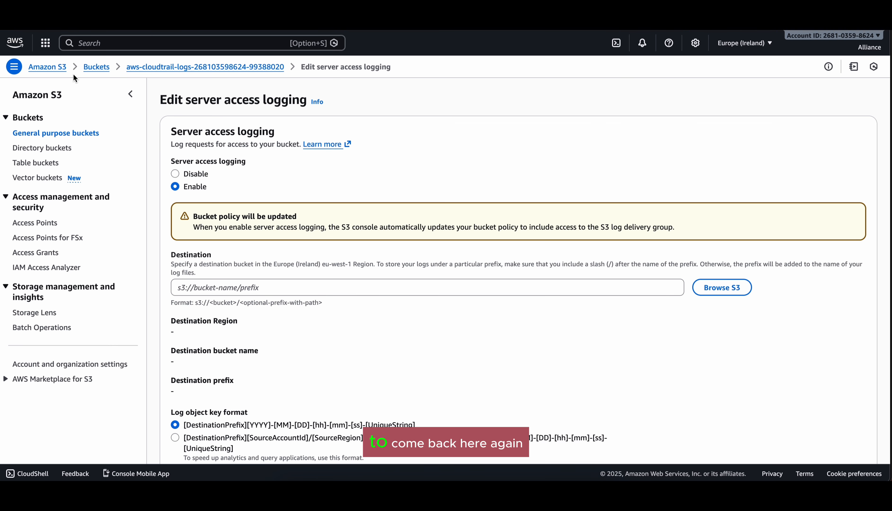
# Delete the wazuh-s3-access-log bucket, confirming the deletion with its name.
pyautogui.click(94, 68)
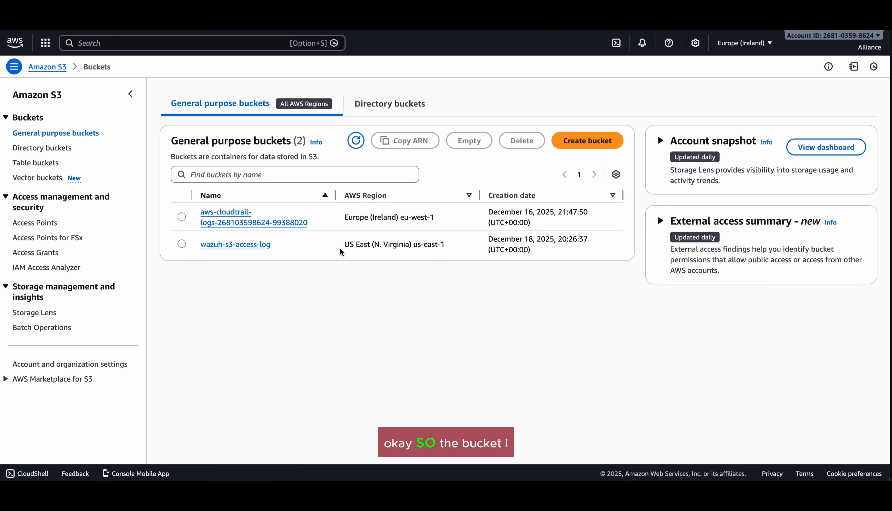
pyautogui.moveTo(343, 243); pyautogui.dragTo(378, 252)
pyautogui.click(392, 237)
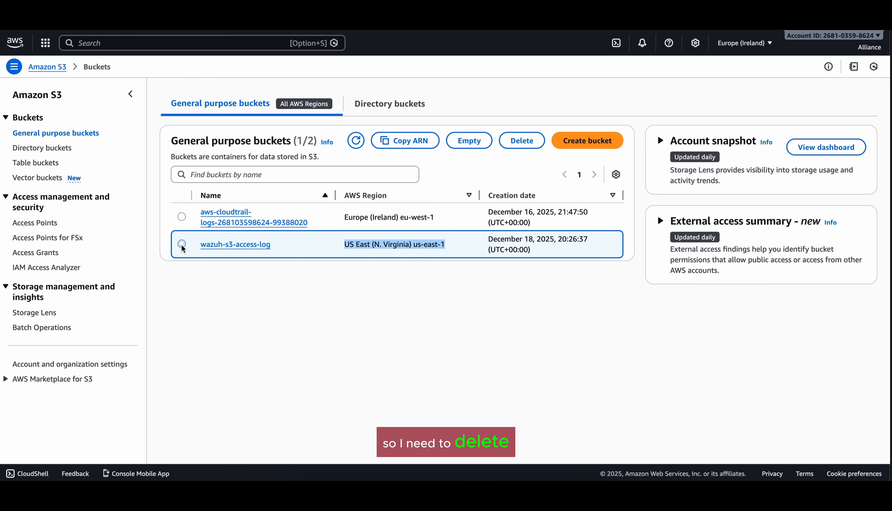
pyautogui.click(516, 150)
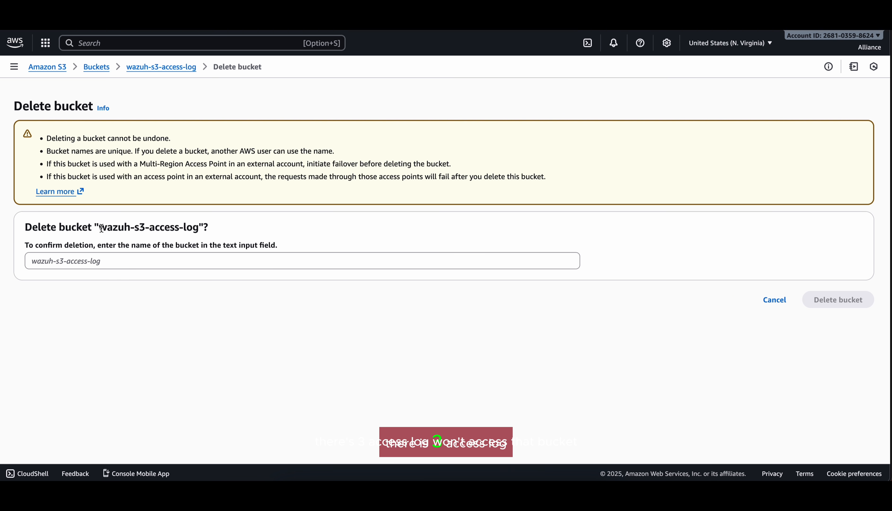
pyautogui.moveTo(101, 228); pyautogui.dragTo(199, 232)
pyautogui.press('super+c')
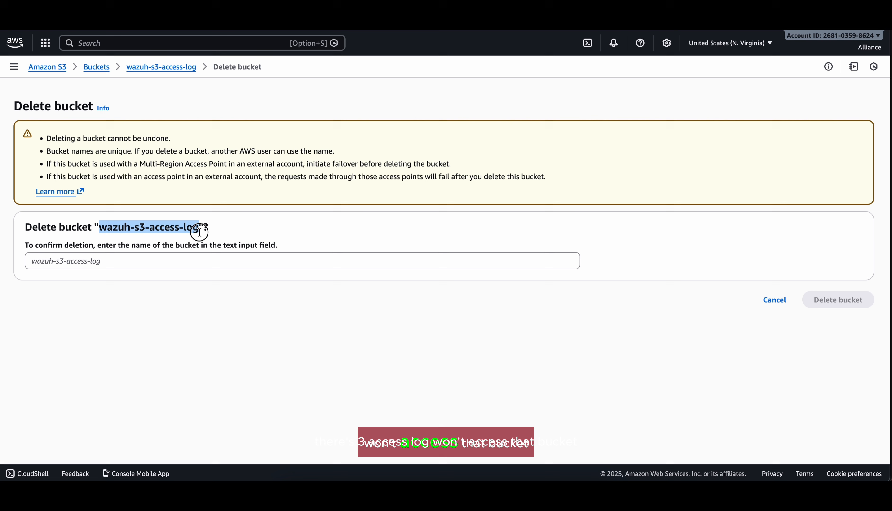
pyautogui.click(178, 266)
pyautogui.press('super+v')
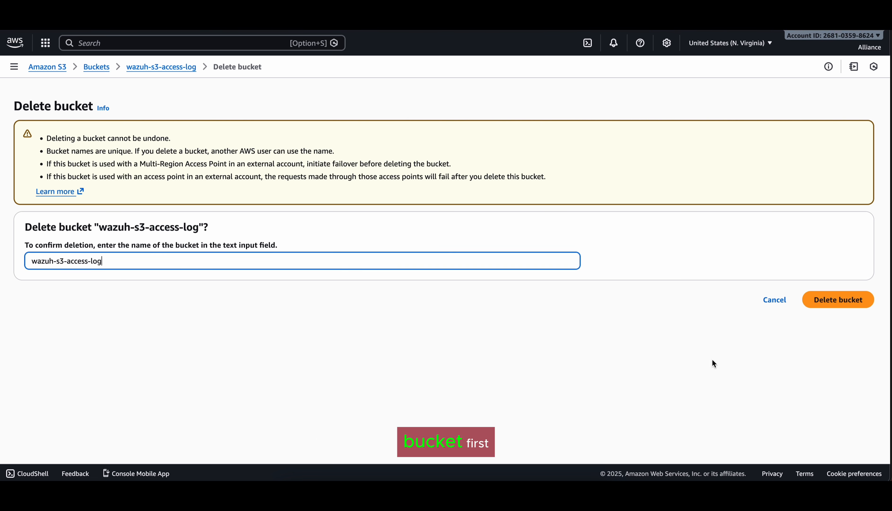
pyautogui.click(835, 299)
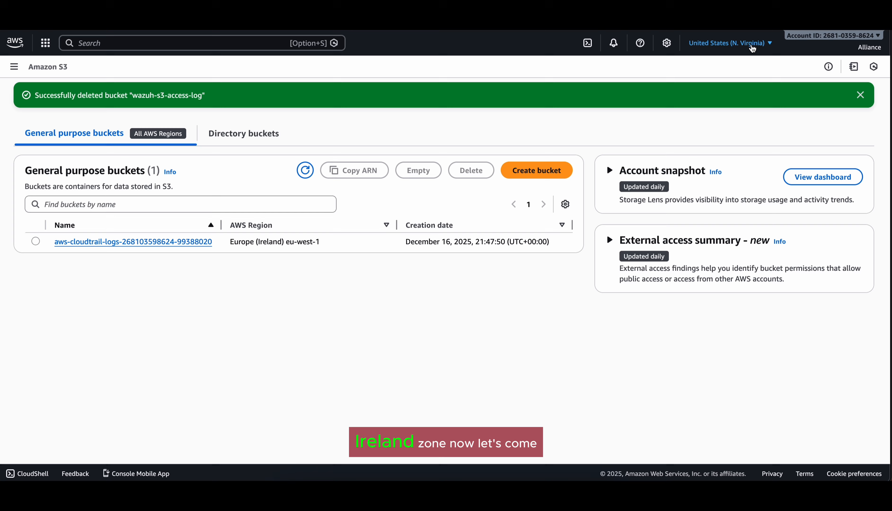
# Switch the region to Europe (Ireland) and try to create a general purpose bucket named wazuh-s3-access-log with the default settings.
pyautogui.click(736, 42)
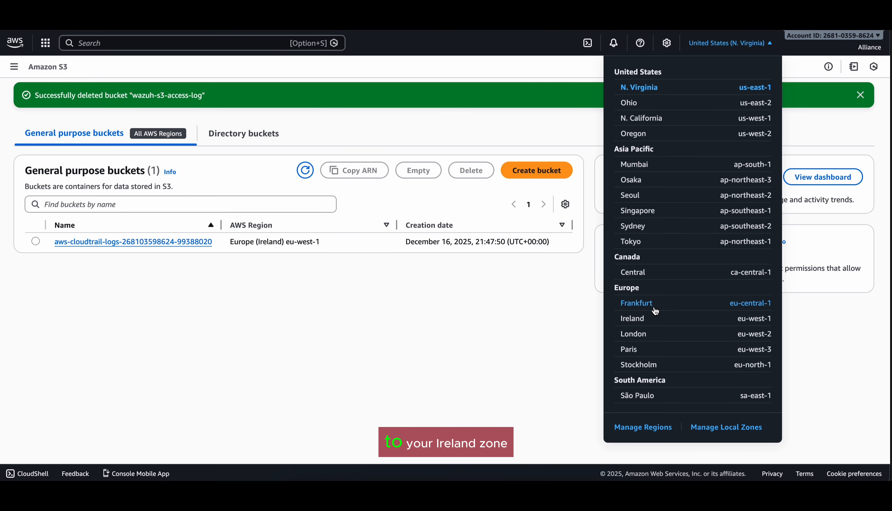
pyautogui.click(636, 320)
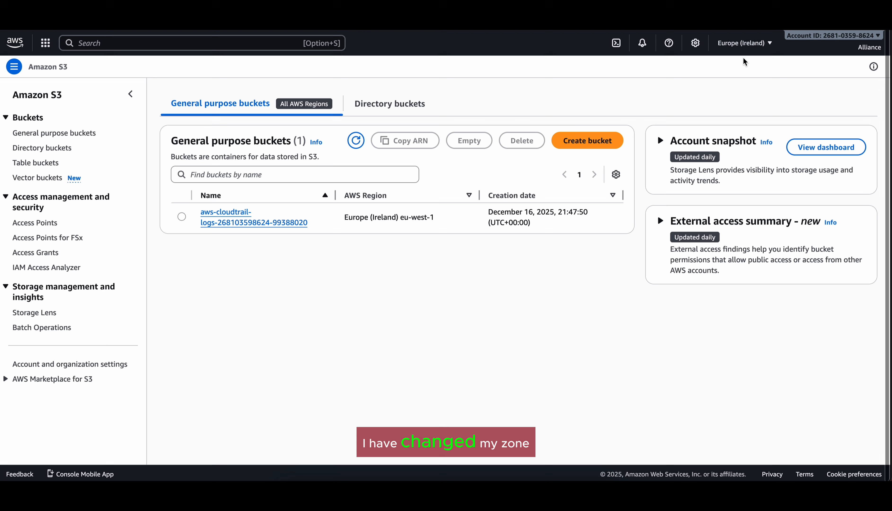
pyautogui.click(582, 140)
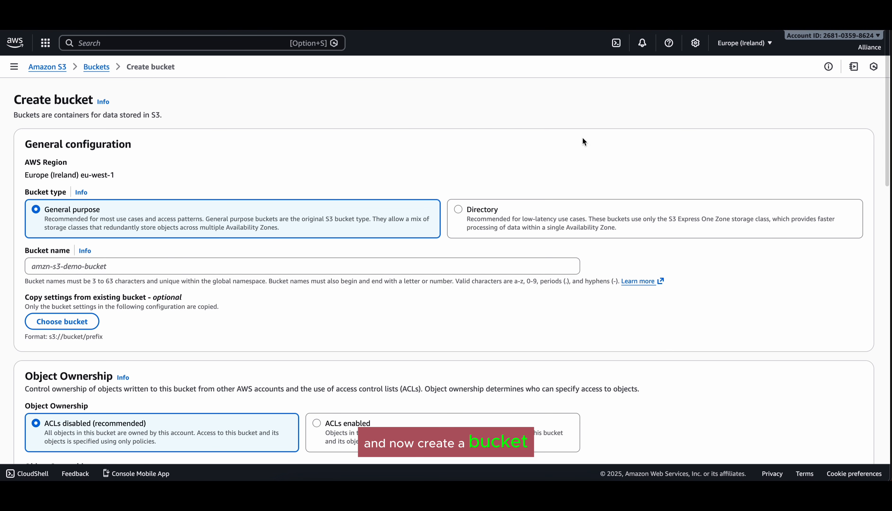
pyautogui.click(89, 266)
pyautogui.write('wazuh')
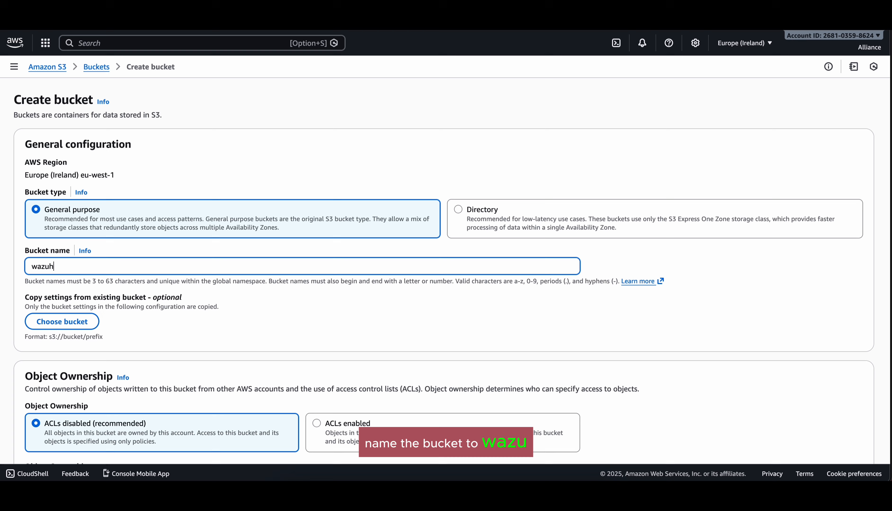
pyautogui.write('-s3-')
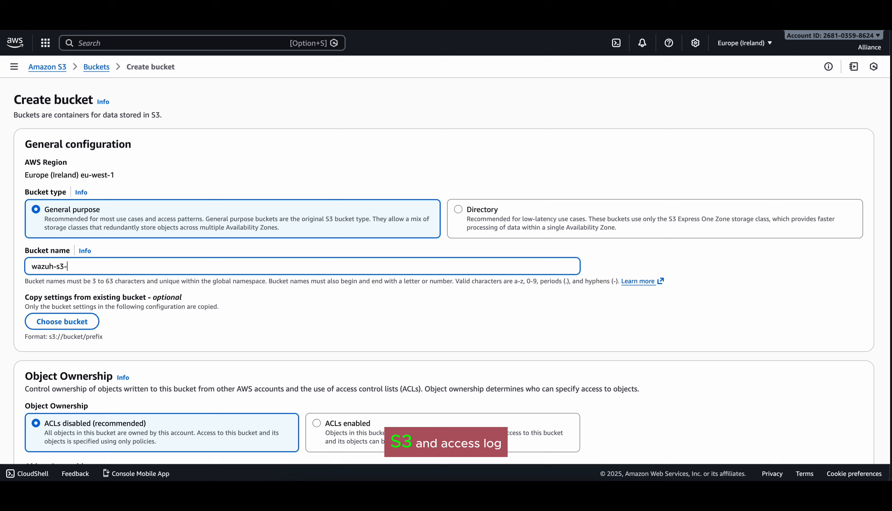
pyautogui.write('a')
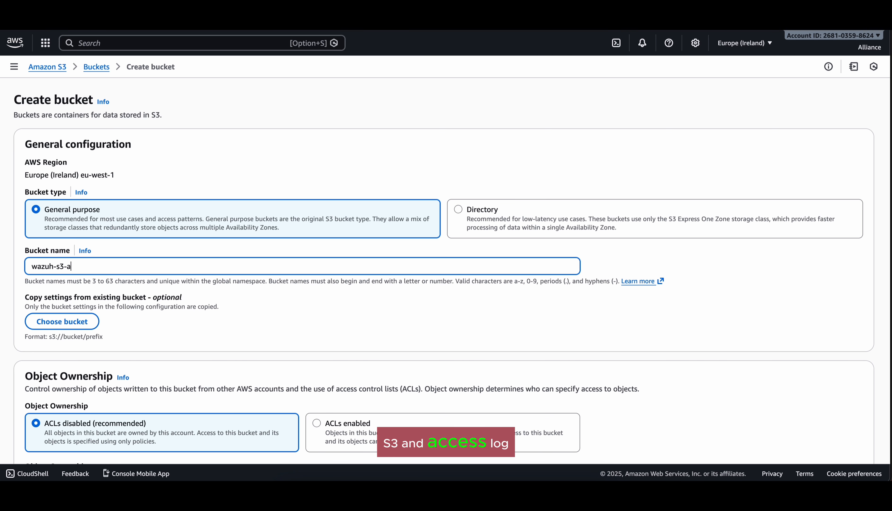
pyautogui.write('ccess-log')
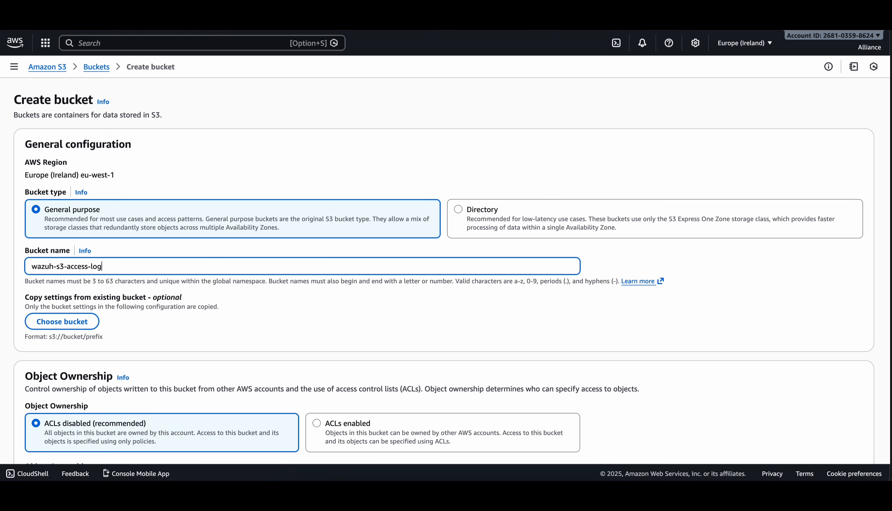
pyautogui.scroll(-20, 219, 387)
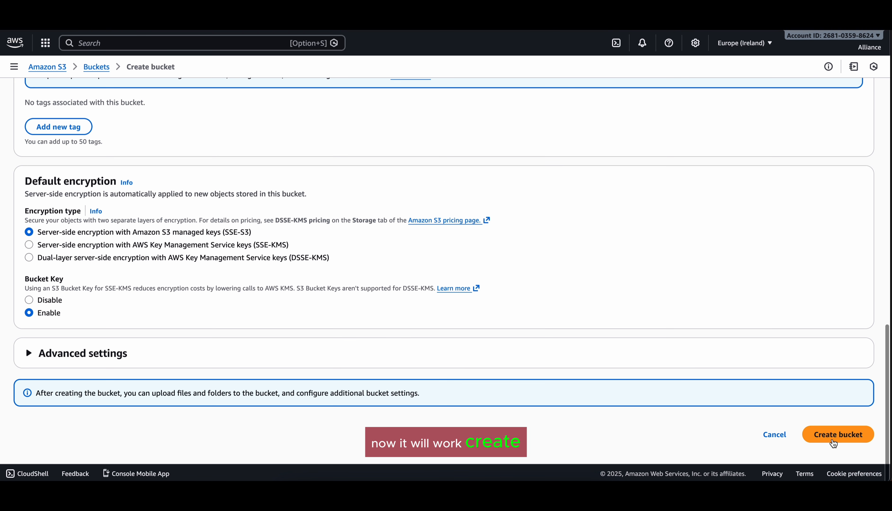
pyautogui.click(833, 443)
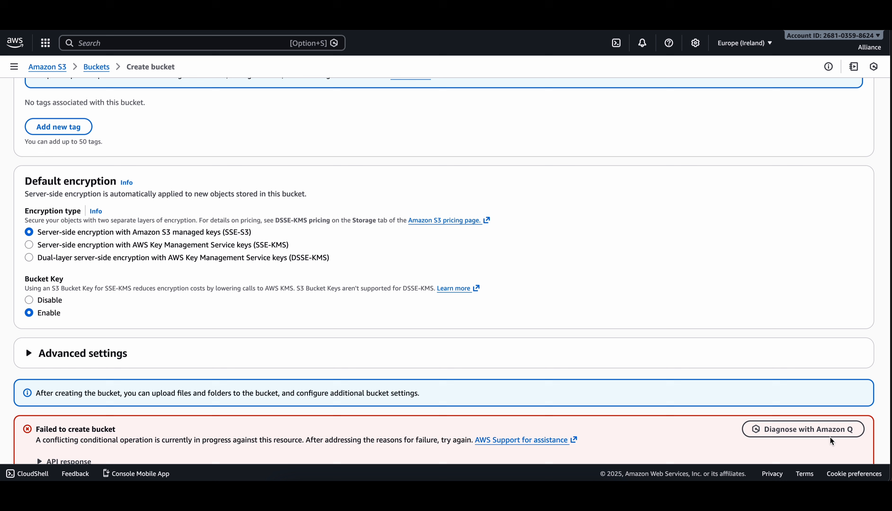
pyautogui.scroll(-3, 712, 414)
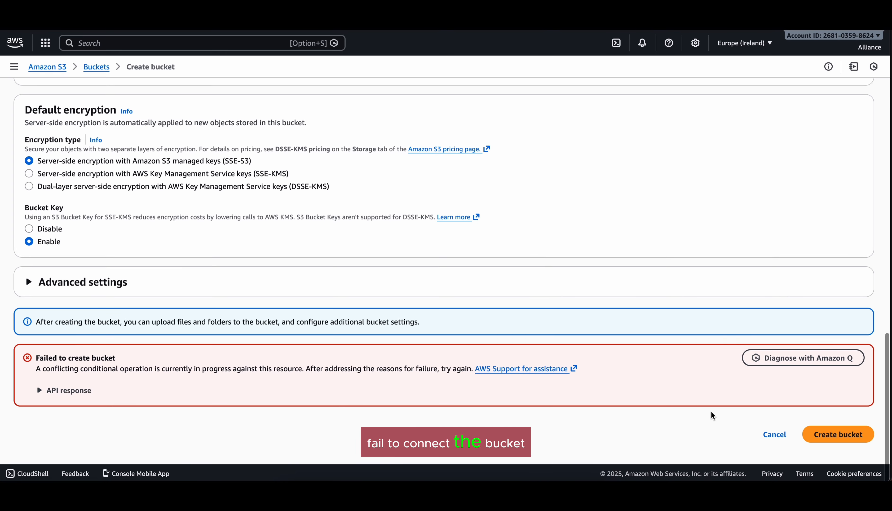
# Change the new bucket's name to wazuh-s3-access-log-1 and create the bucket.
pyautogui.scroll(20, 704, 409)
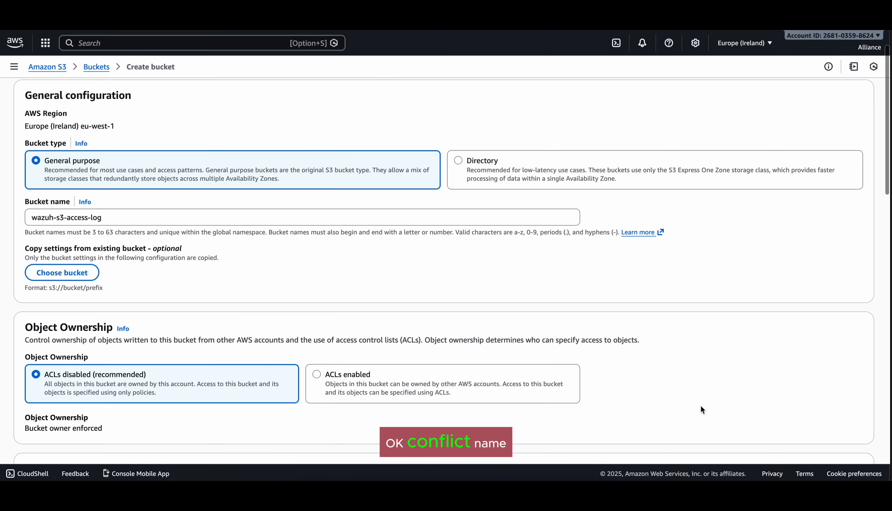
pyautogui.click(164, 222)
pyautogui.write('-1')
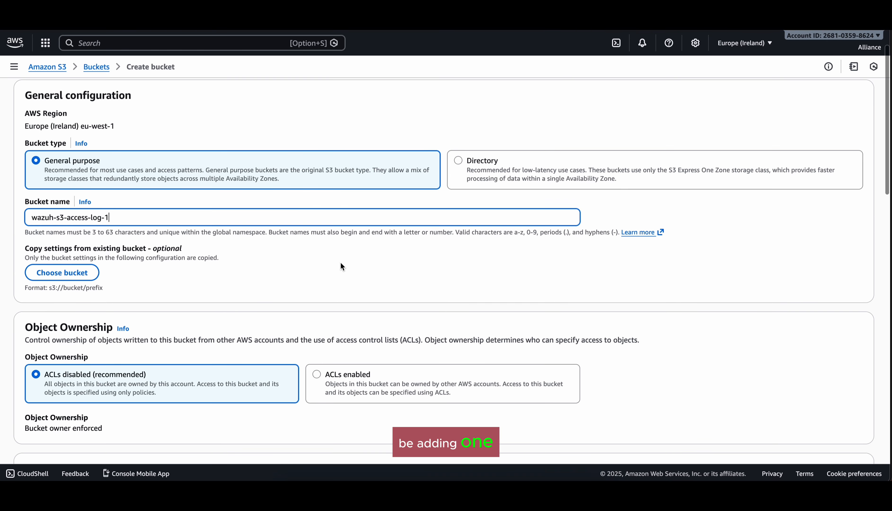
pyautogui.scroll(-20, 340, 247)
pyautogui.click(848, 433)
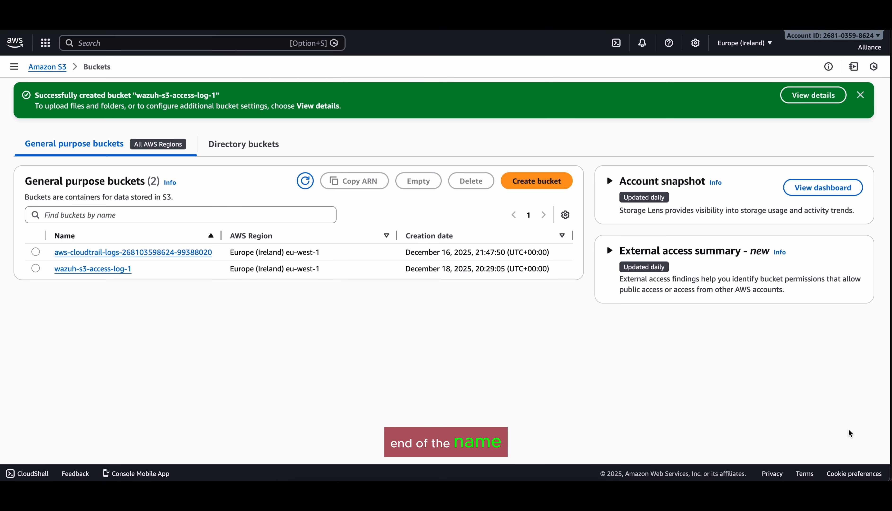
# Open the server access logging settings of the CloudTrail logs bucket for editing.
pyautogui.click(184, 253)
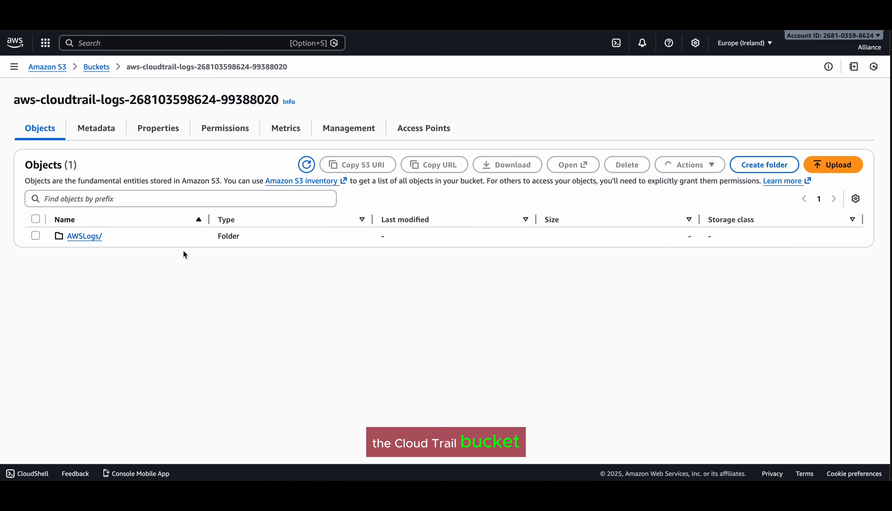
pyautogui.click(153, 134)
pyautogui.scroll(-10, 255, 307)
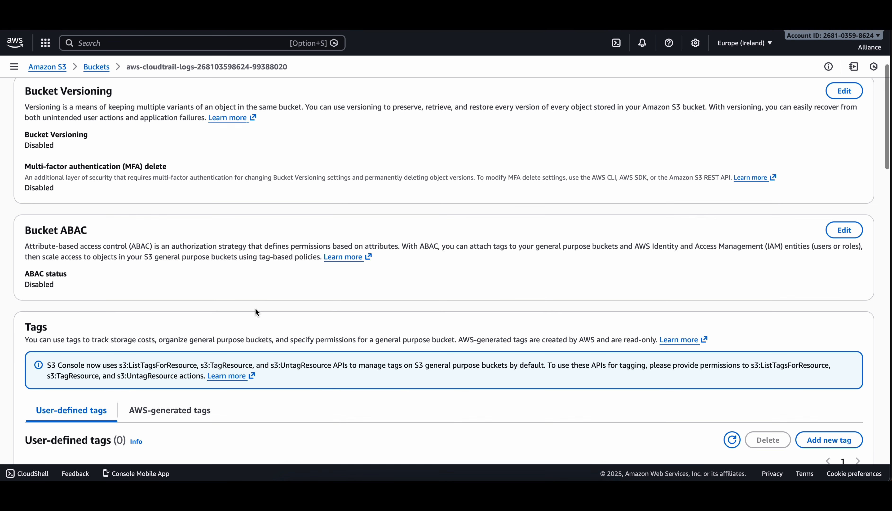
pyautogui.scroll(-9, 256, 309)
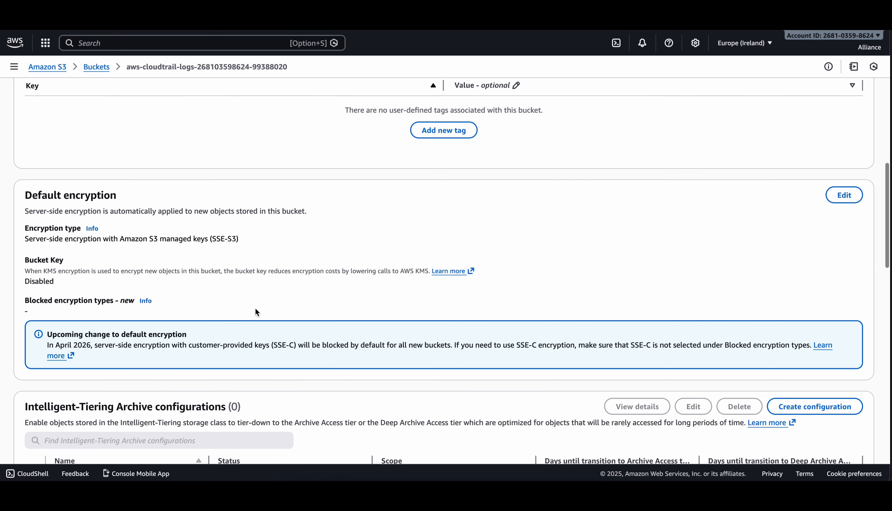
pyautogui.scroll(-5, 255, 310)
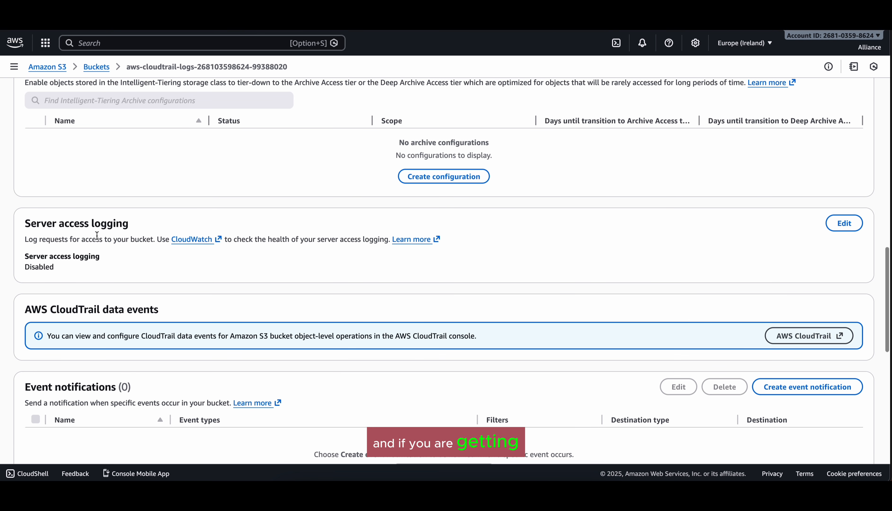
pyautogui.click(851, 223)
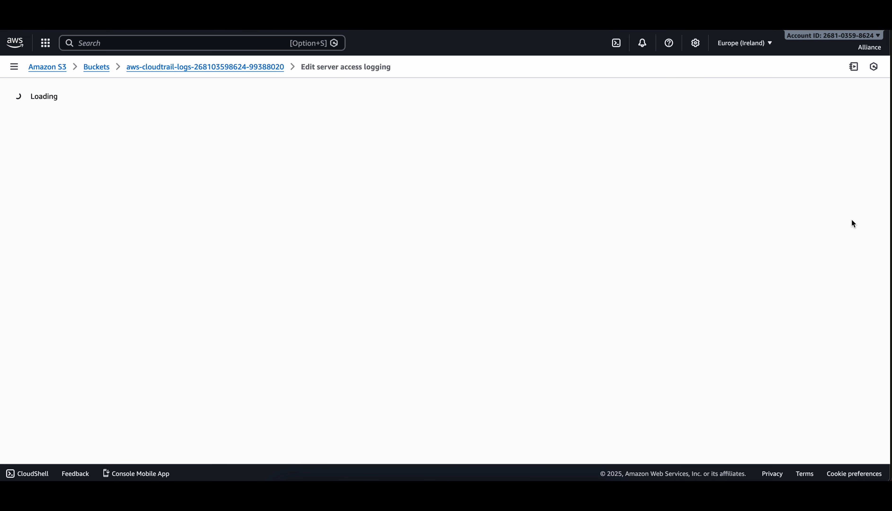
# Enable server access logging with wazuh-s3-access-log-1 as the destination bucket and save the changes.
pyautogui.click(32, 187)
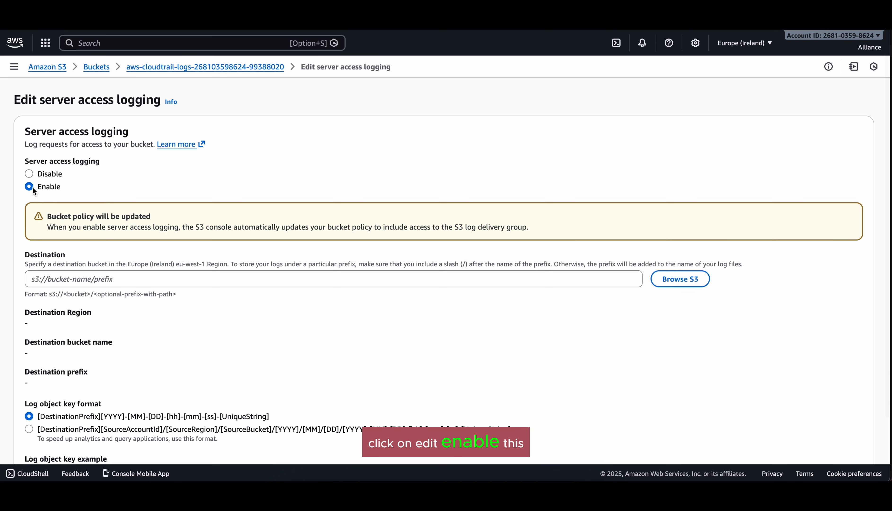
pyautogui.click(678, 283)
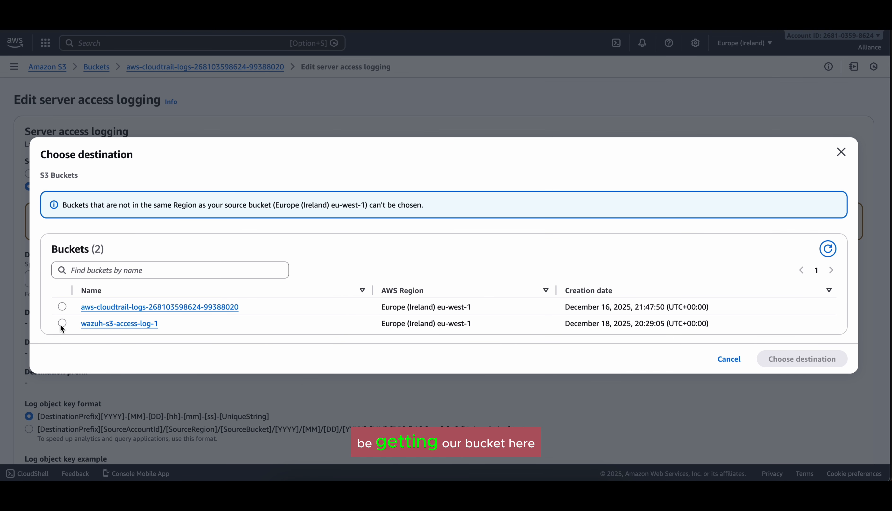
pyautogui.click(62, 323)
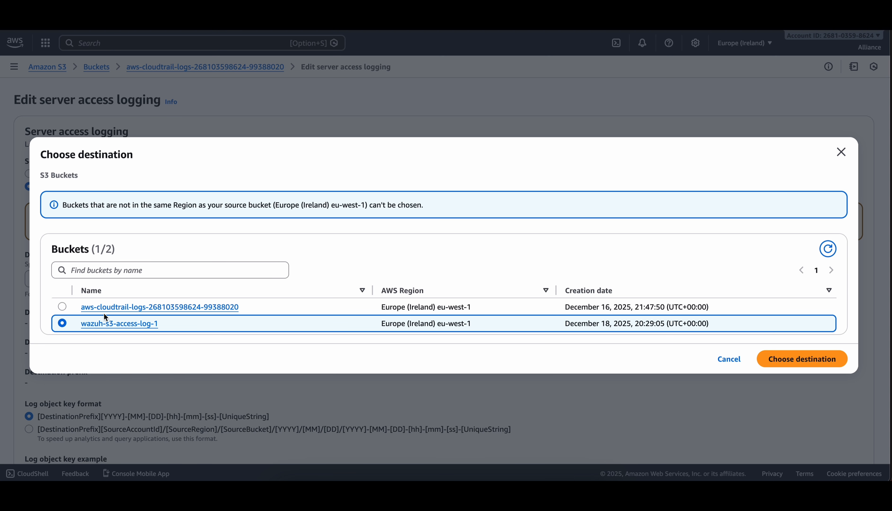
pyautogui.click(812, 358)
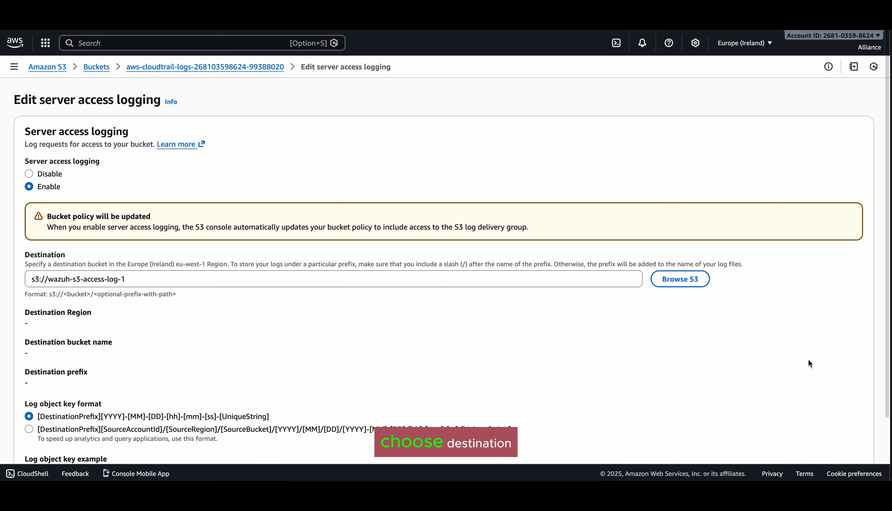
pyautogui.scroll(-3, 790, 364)
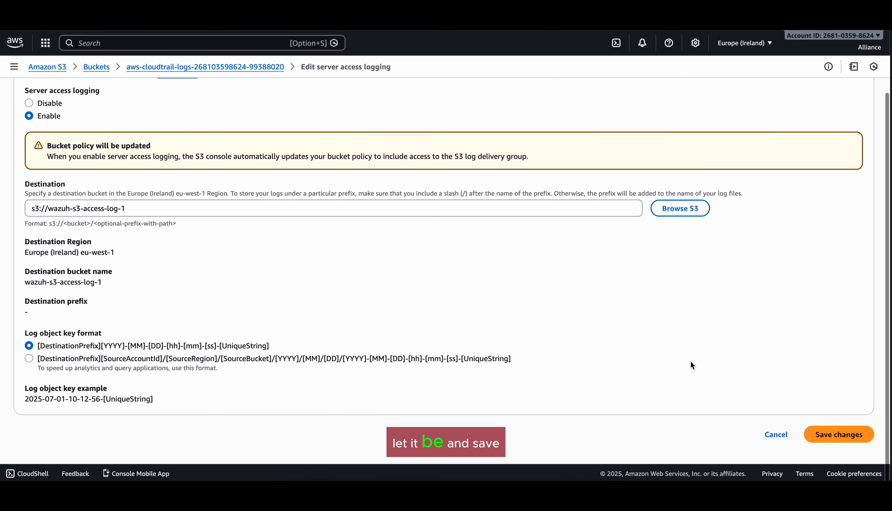
pyautogui.click(846, 435)
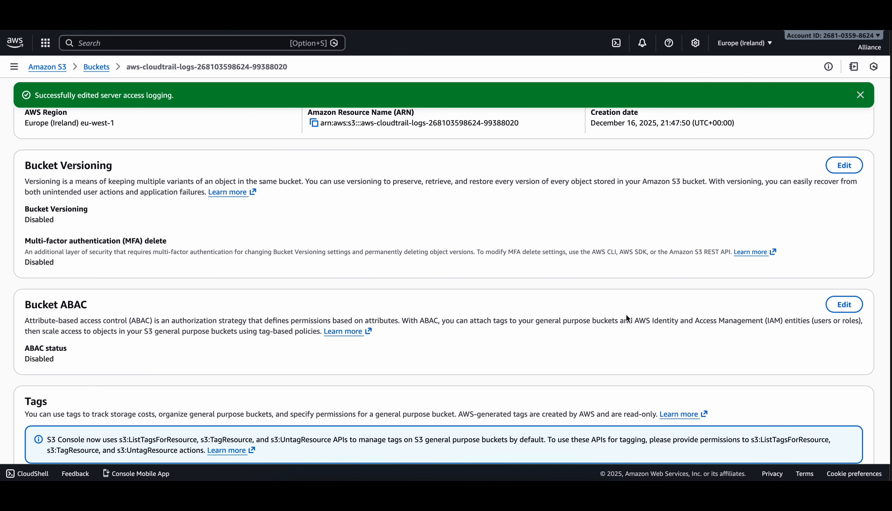
# Copy the ARN of the wazuh-s3-access-log-1 bucket from its properties.
pyautogui.scroll(3, 626, 314)
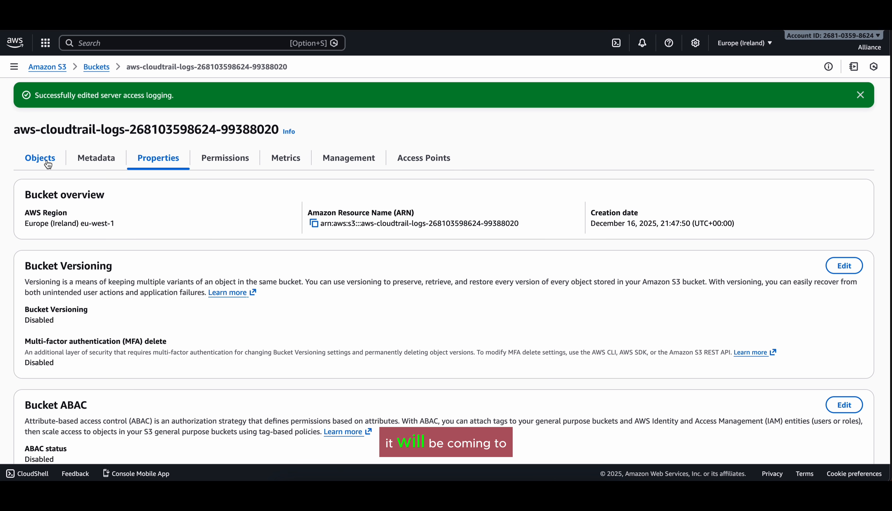
pyautogui.click(97, 67)
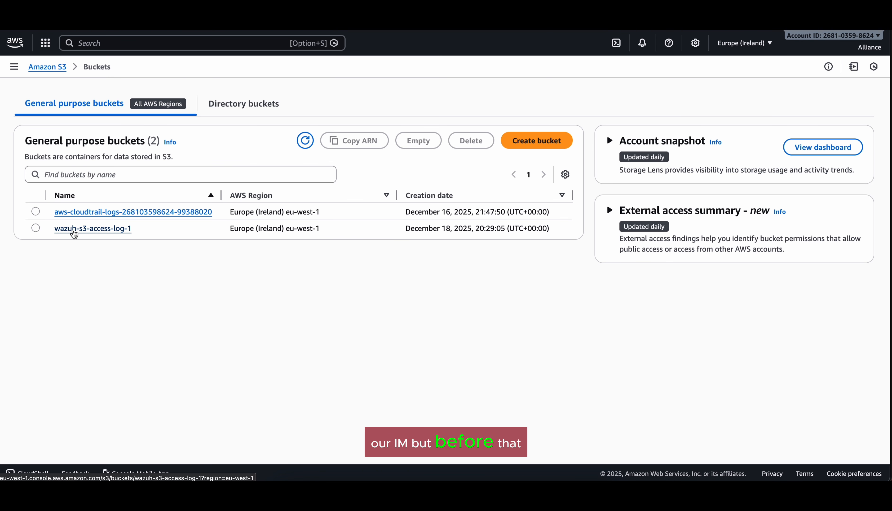
pyautogui.click(73, 230)
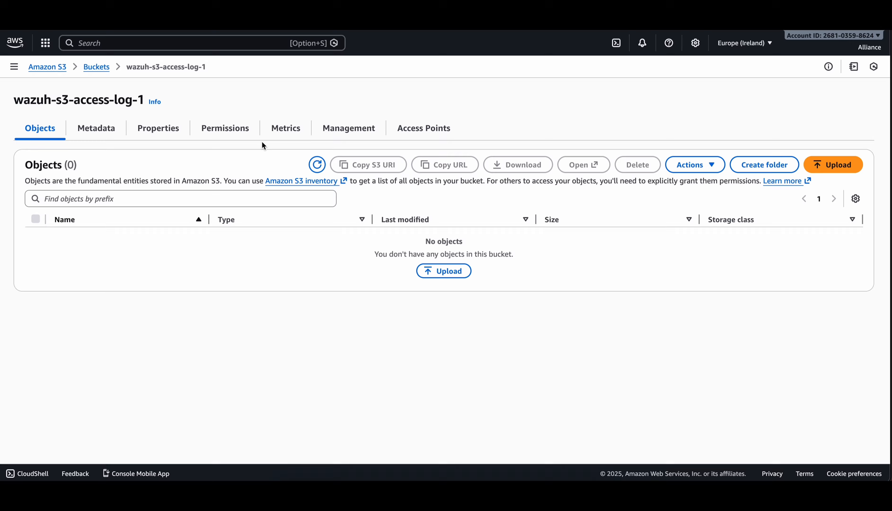
pyautogui.click(224, 130)
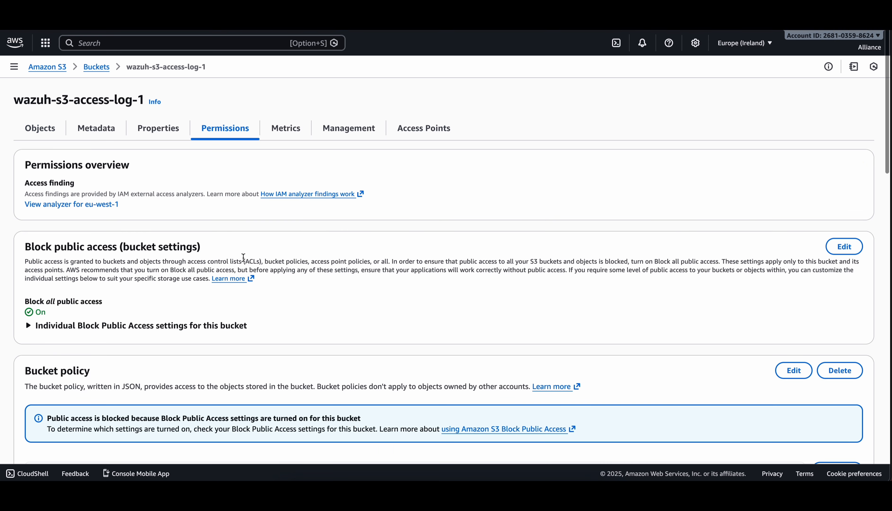
pyautogui.click(156, 132)
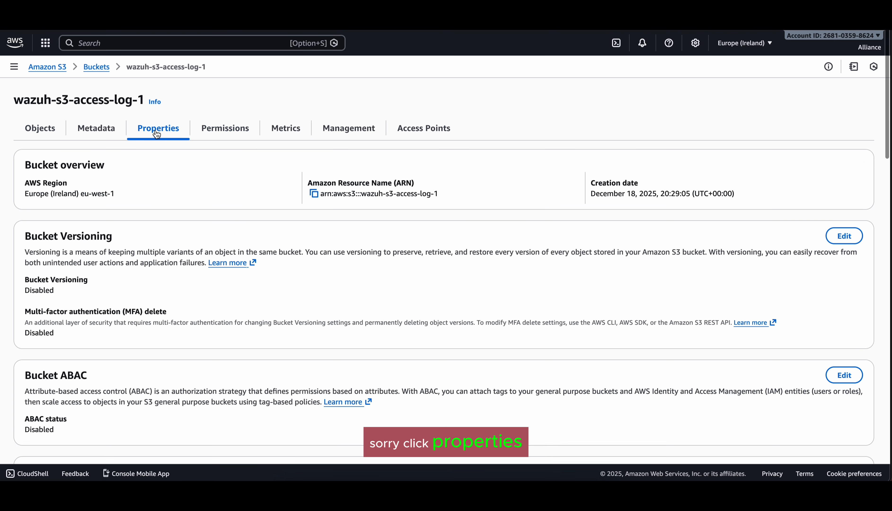
pyautogui.click(314, 195)
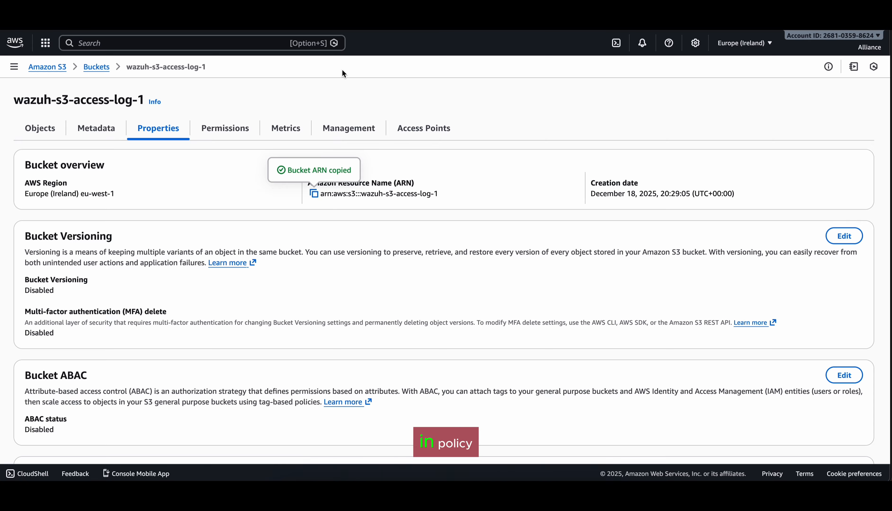
# Go to the IAM service and open its list of policies.
pyautogui.click(272, 42)
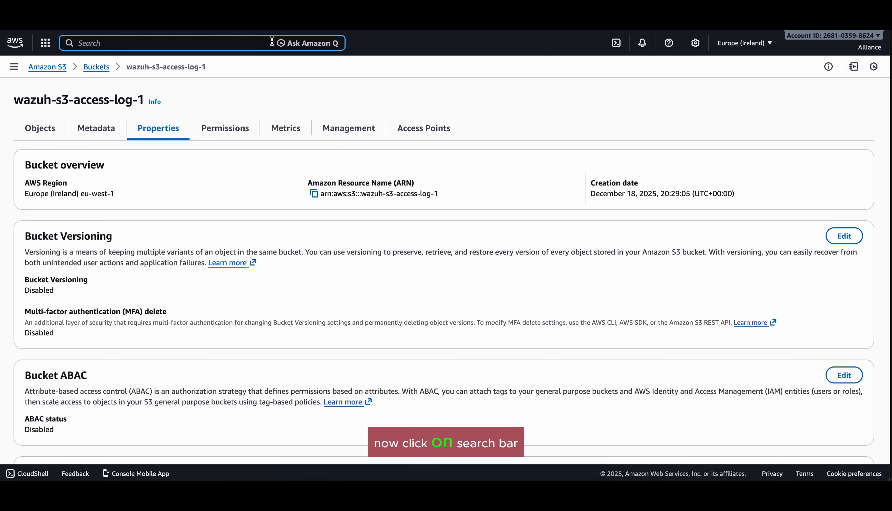
pyautogui.write('iam')
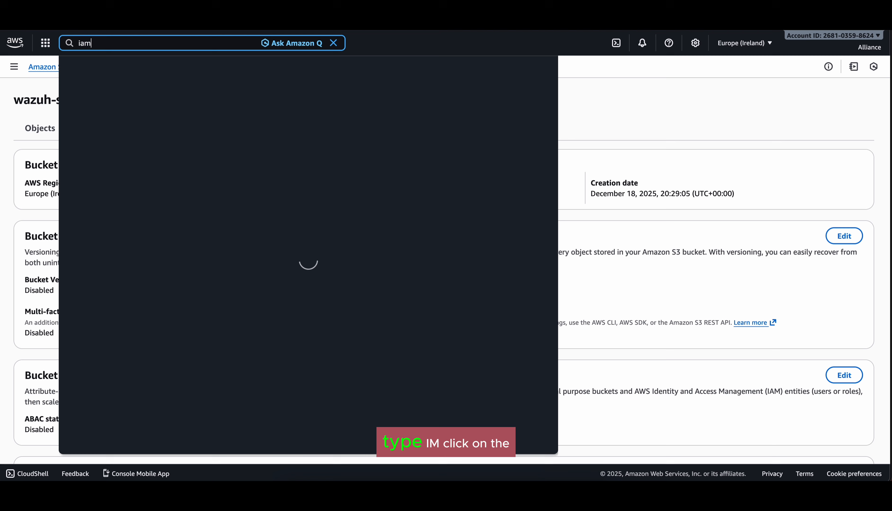
pyautogui.click(227, 102)
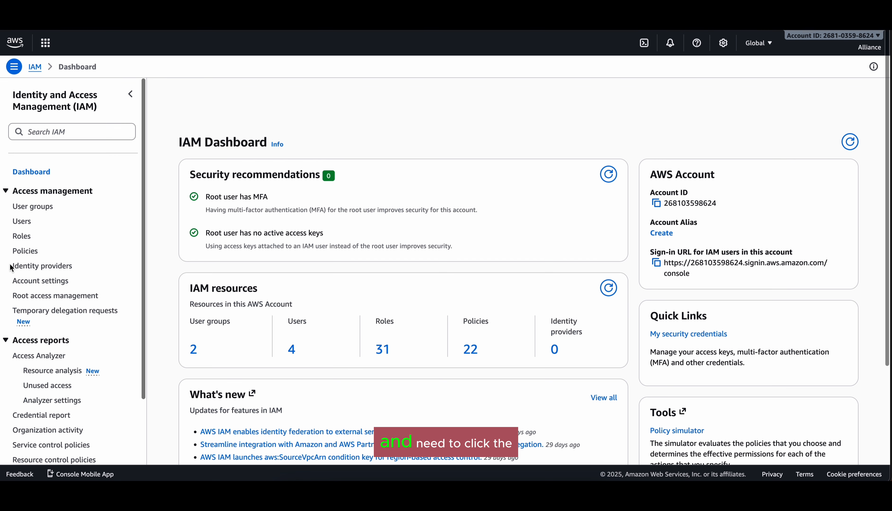
pyautogui.click(31, 251)
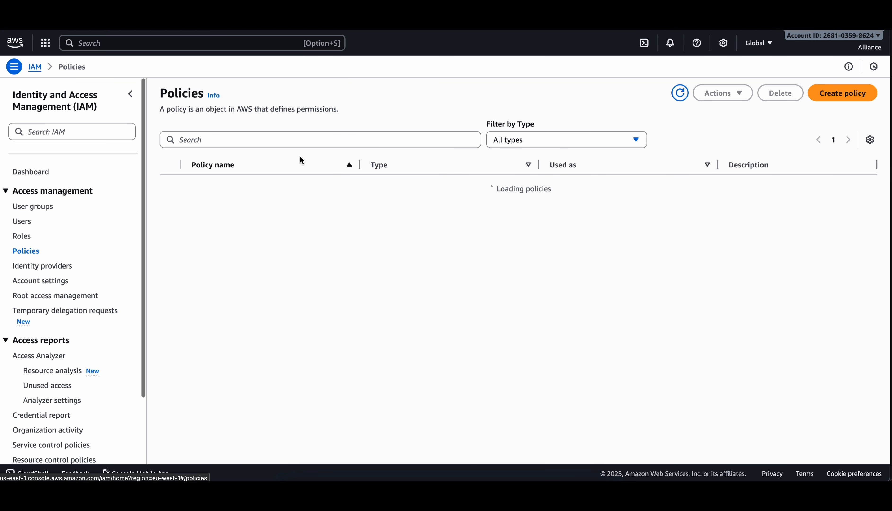
# Search the policies for policy-2 and open Policy-2 for editing.
pyautogui.click(293, 142)
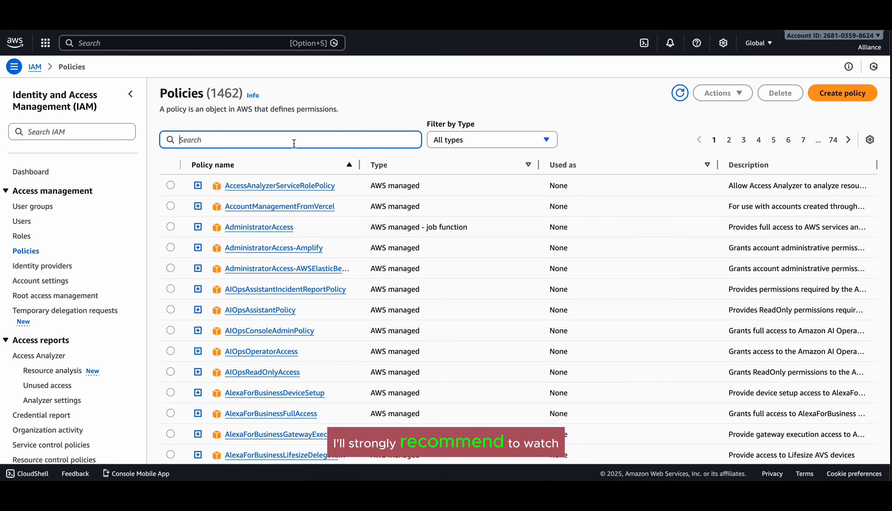
pyautogui.write('polic')
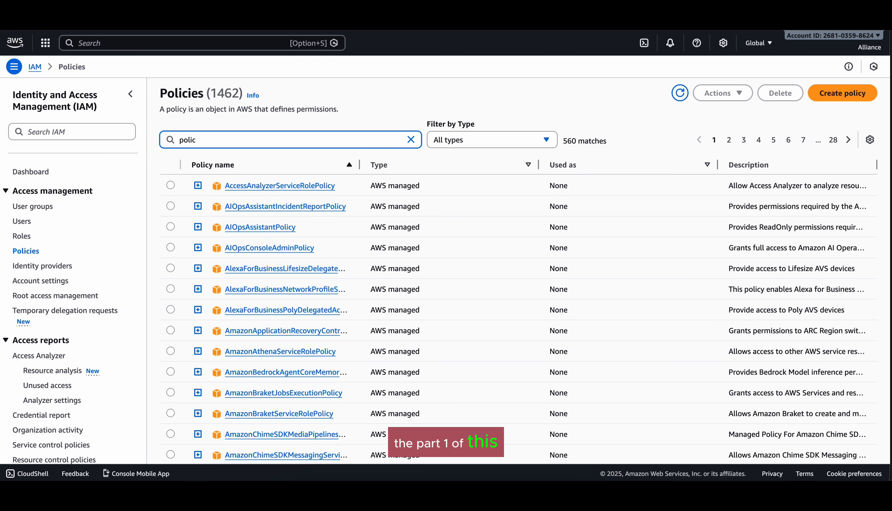
pyautogui.write('y')
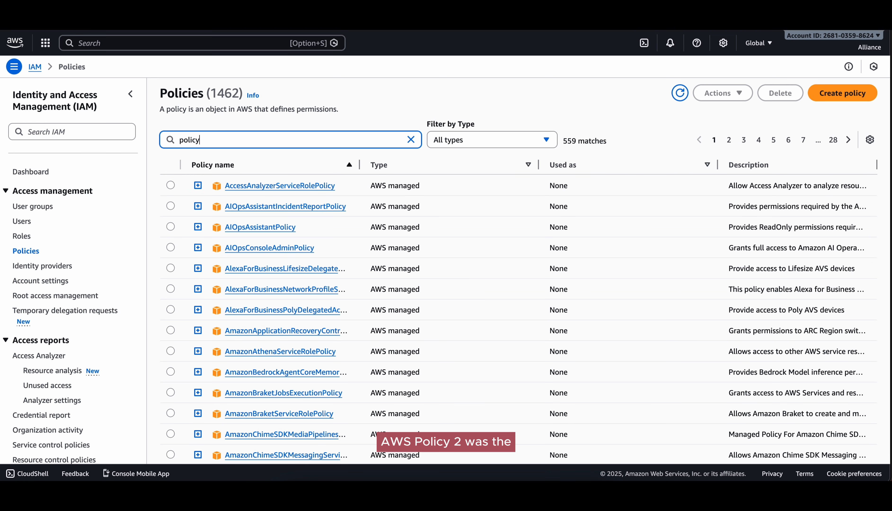
pyautogui.write('-2')
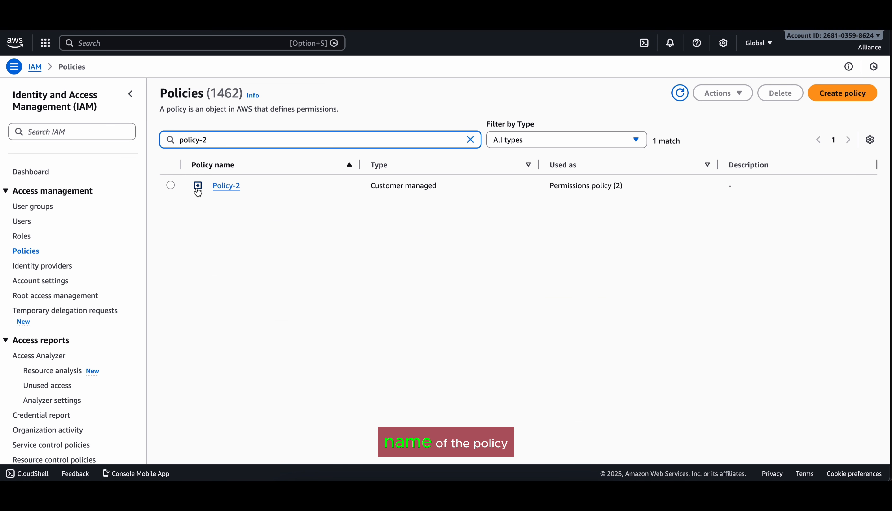
pyautogui.click(225, 186)
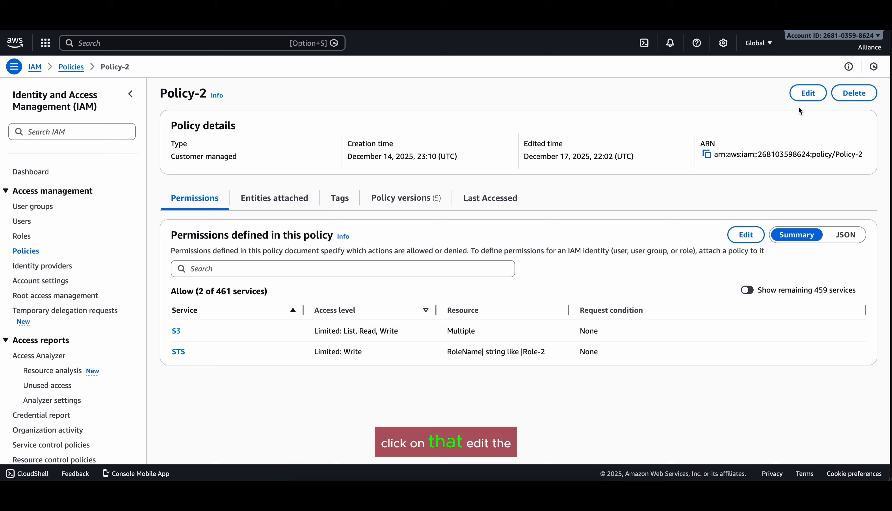
pyautogui.click(807, 96)
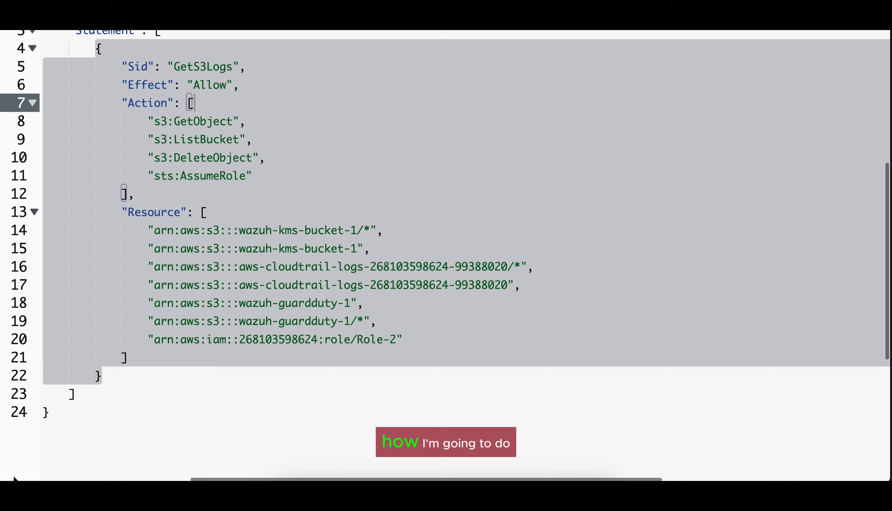
# Add "arn:aws:s3:::wazuh-s3-access-log-1" with a trailing comma to the policy's Resource list, below the wazuh-guardduty-1/* entry.
pyautogui.click(386, 321)
pyautogui.press('Return')
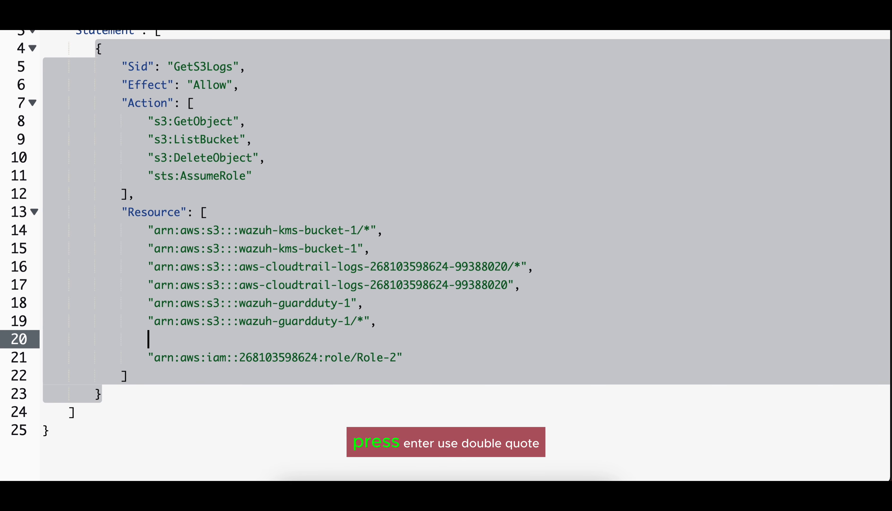
pyautogui.write('"arn:aws:s3:::wazuh-s3-access-log-1')
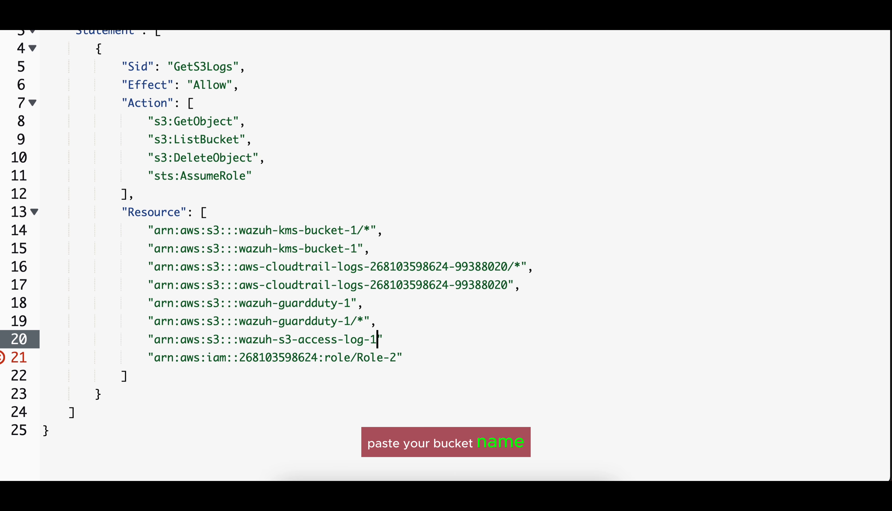
pyautogui.press('Right')
pyautogui.write(',')
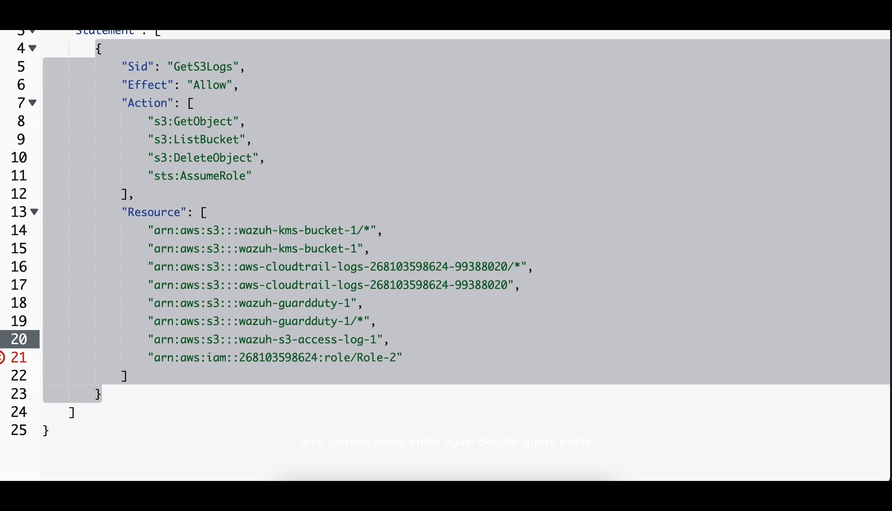
# Add a second Resource entry, "arn:aws:s3:::wazuh-s3-access-log-1/*", with a trailing comma on the following line.
pyautogui.press('Return')
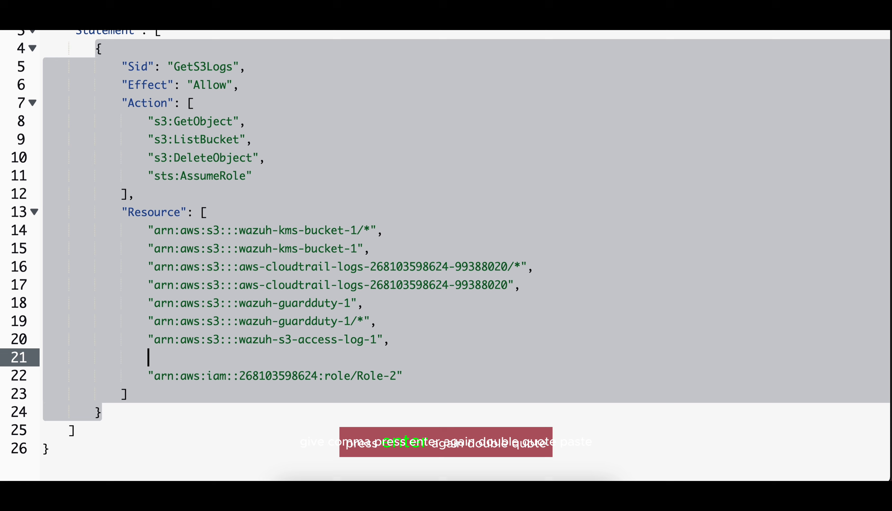
pyautogui.write('"')
pyautogui.hotkey('ctrl', 'v')
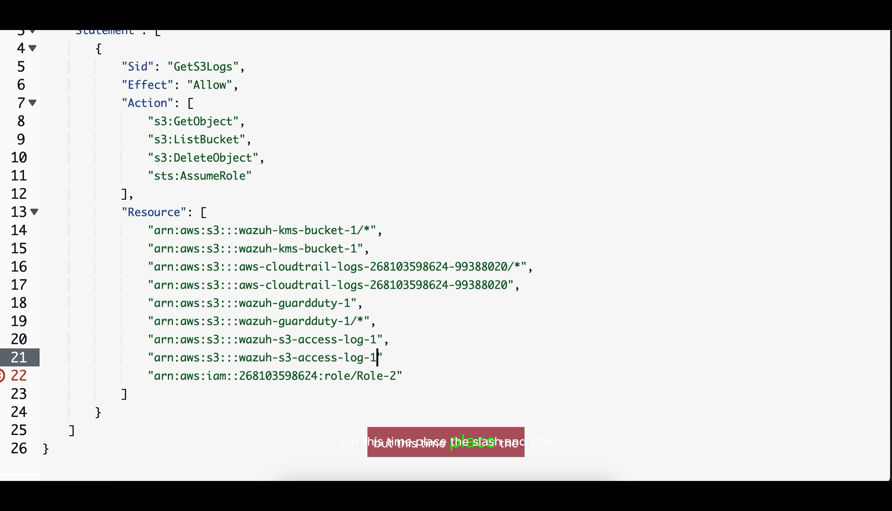
pyautogui.write('/')
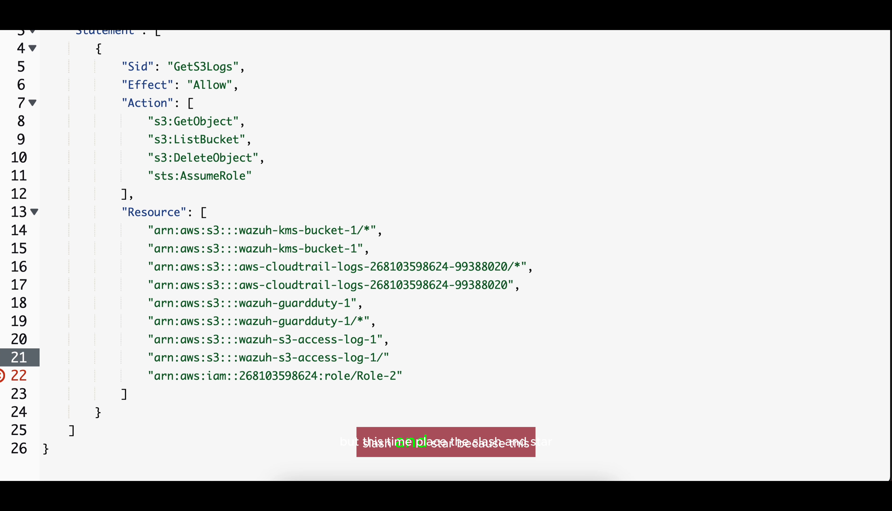
pyautogui.write('*')
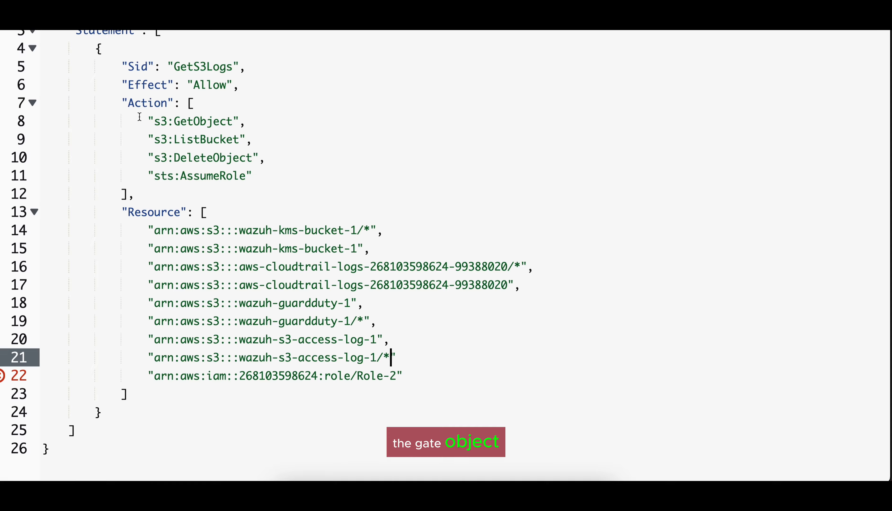
pyautogui.moveTo(155, 121); pyautogui.dragTo(237, 141)
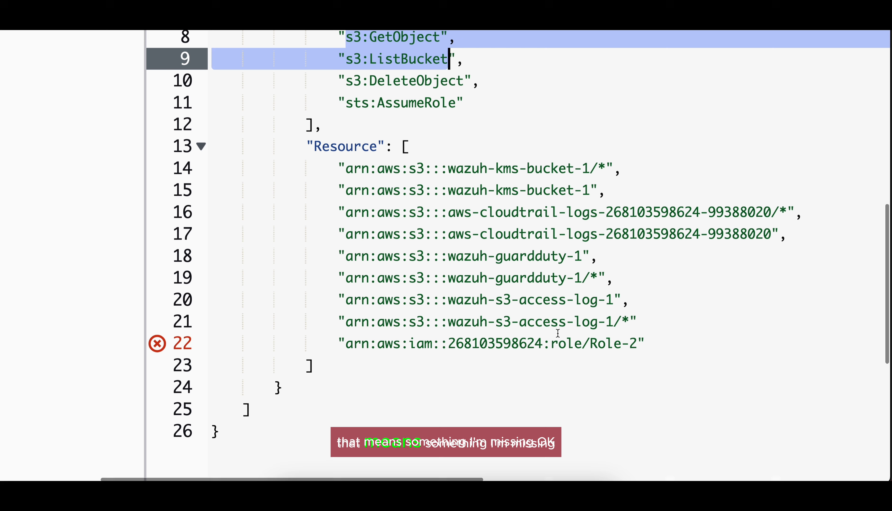
pyautogui.click(659, 323)
pyautogui.write(',')
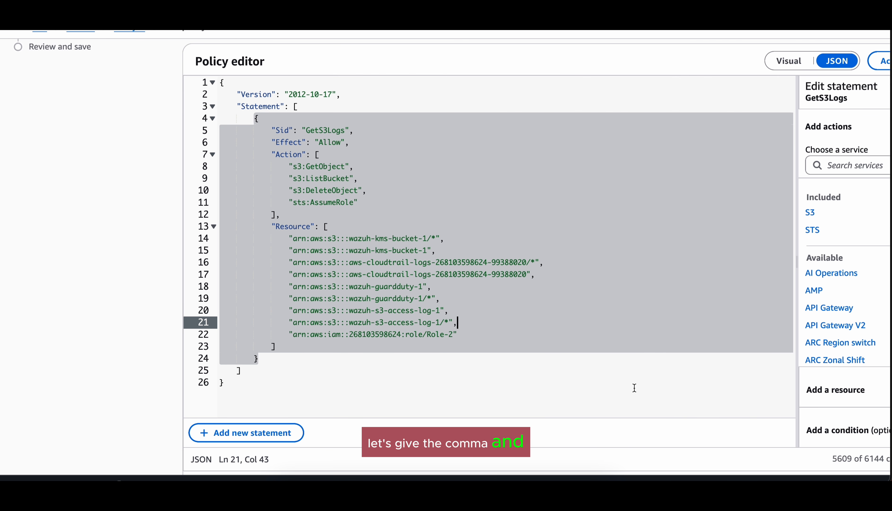
# Proceed to the policy review and save the changes to Policy-2 as the new default version.
pyautogui.click(635, 388)
pyautogui.scroll(-2, 807, 371)
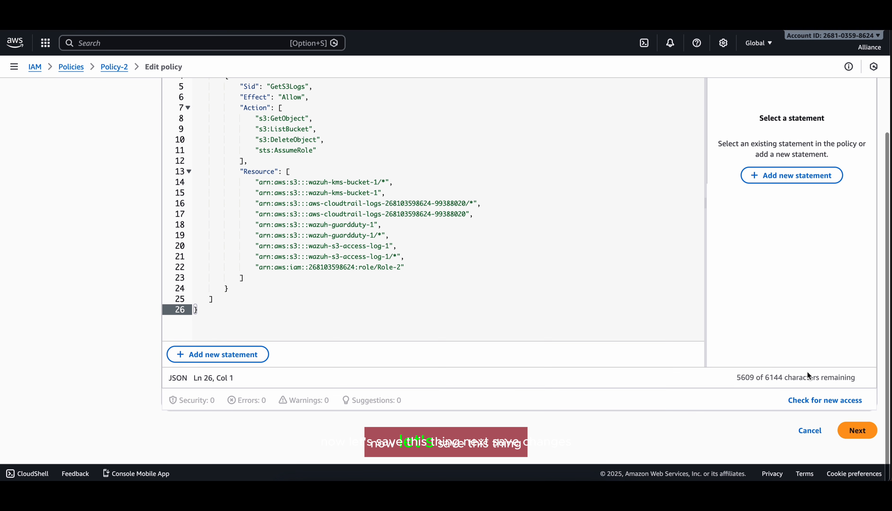
pyautogui.click(861, 434)
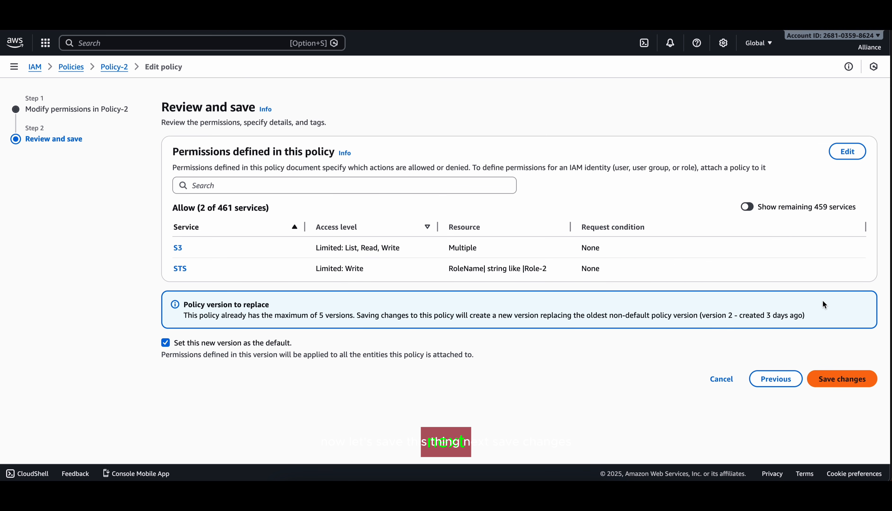
pyautogui.click(829, 377)
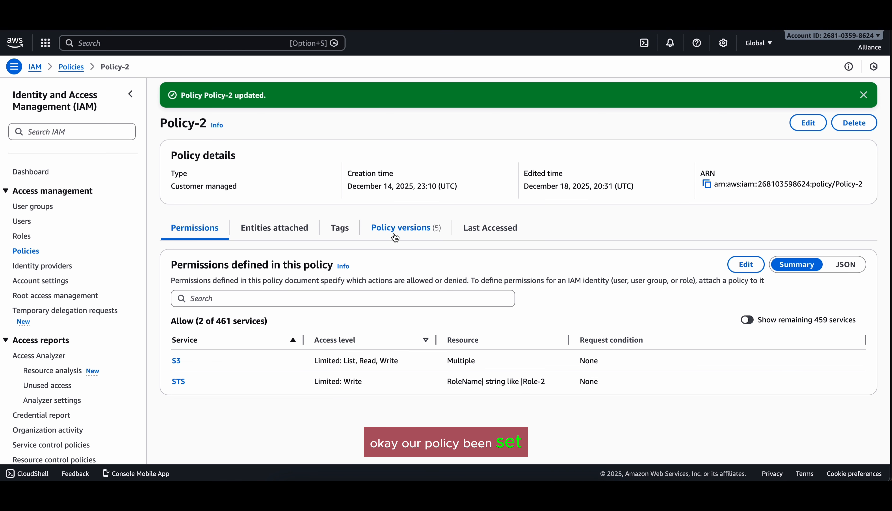
# Examine the JSON of Policy-2's default version, and check the wazuh-s3-access-log-1 bucket in S3.
pyautogui.click(396, 237)
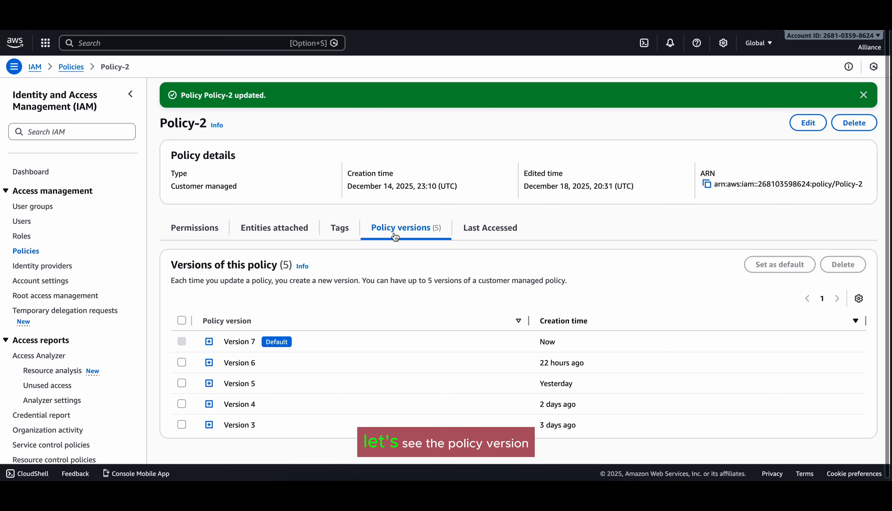
pyautogui.click(209, 341)
pyautogui.scroll(-6, 334, 303)
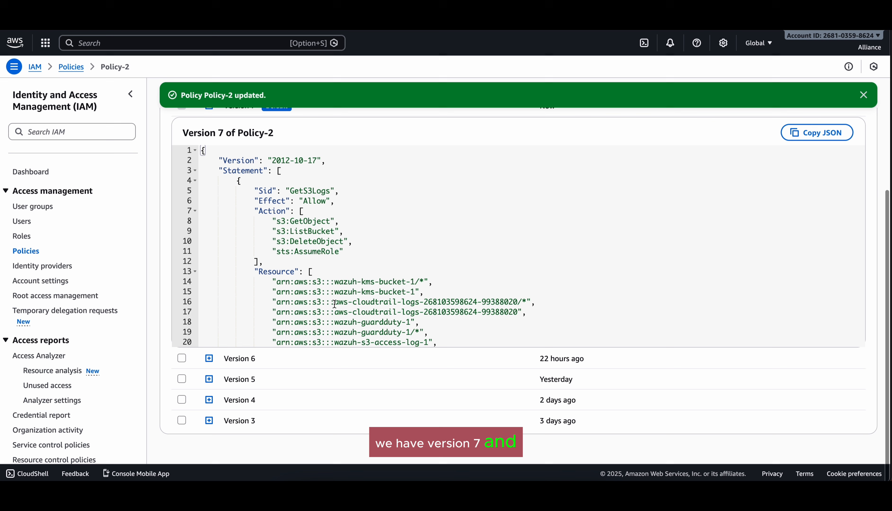
pyautogui.scroll(-2, 334, 303)
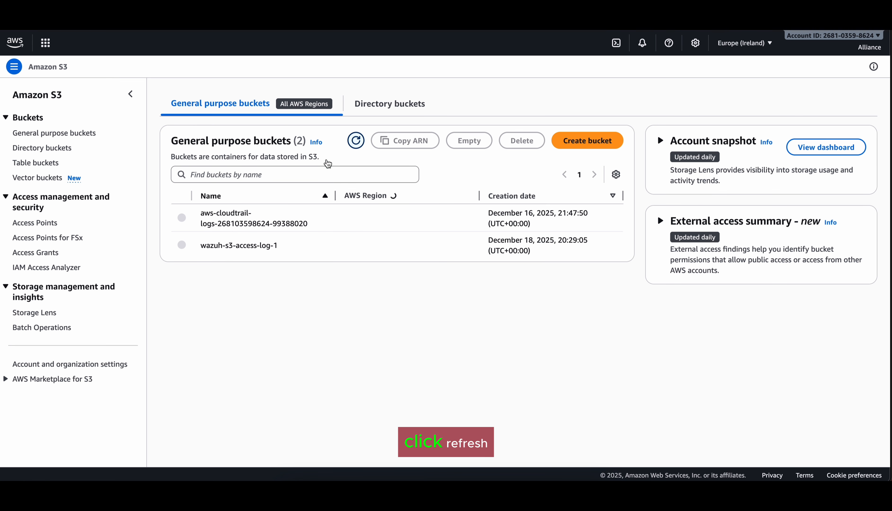
pyautogui.click(230, 249)
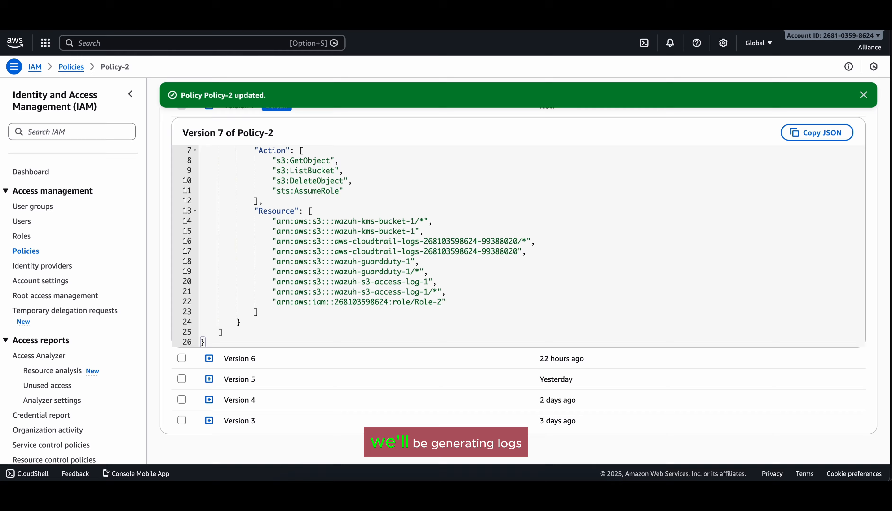
# Create an IAM user named user-3 without console access, groups or attached policies.
pyautogui.click(22, 223)
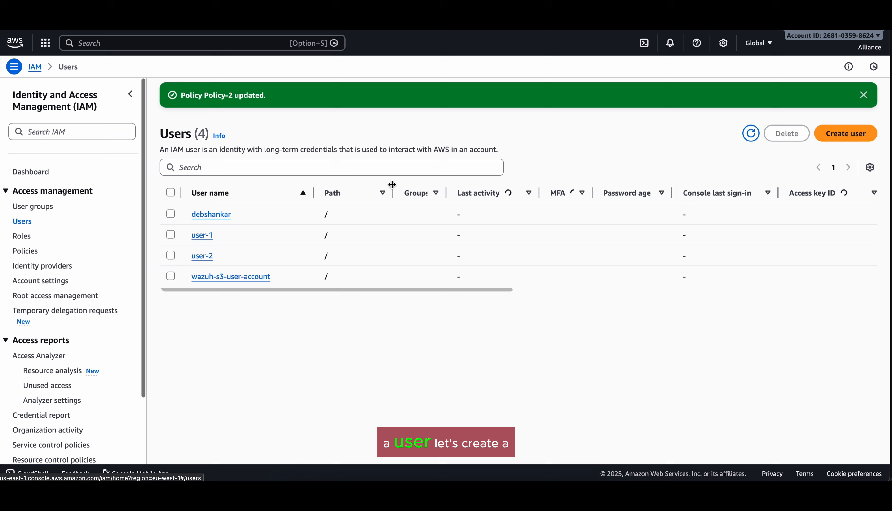
pyautogui.click(860, 135)
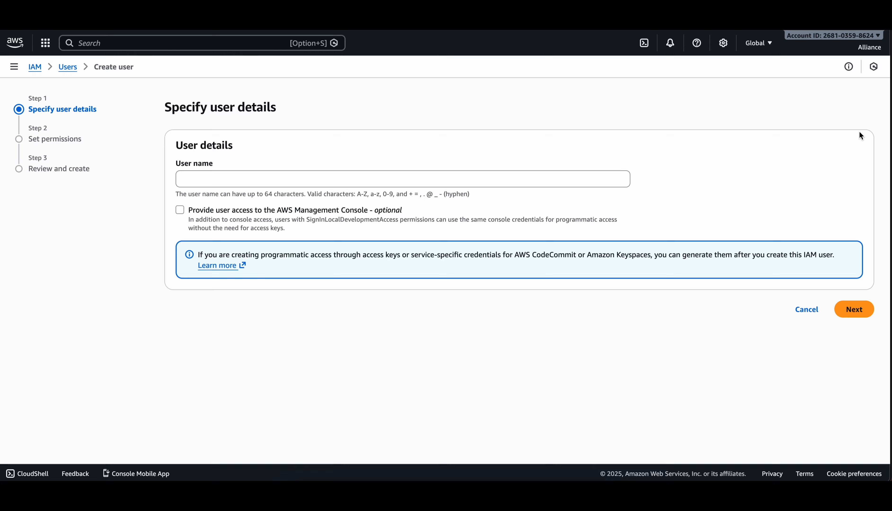
pyautogui.click(379, 182)
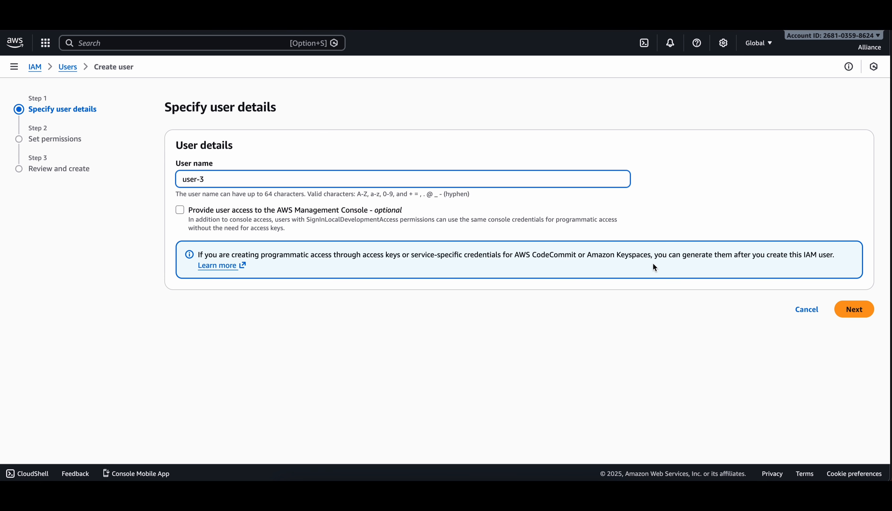
pyautogui.click(863, 311)
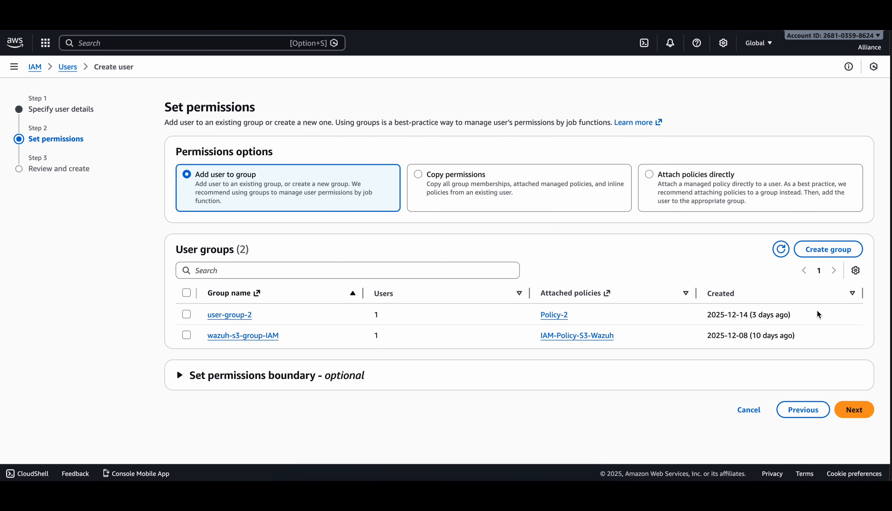
pyautogui.click(854, 419)
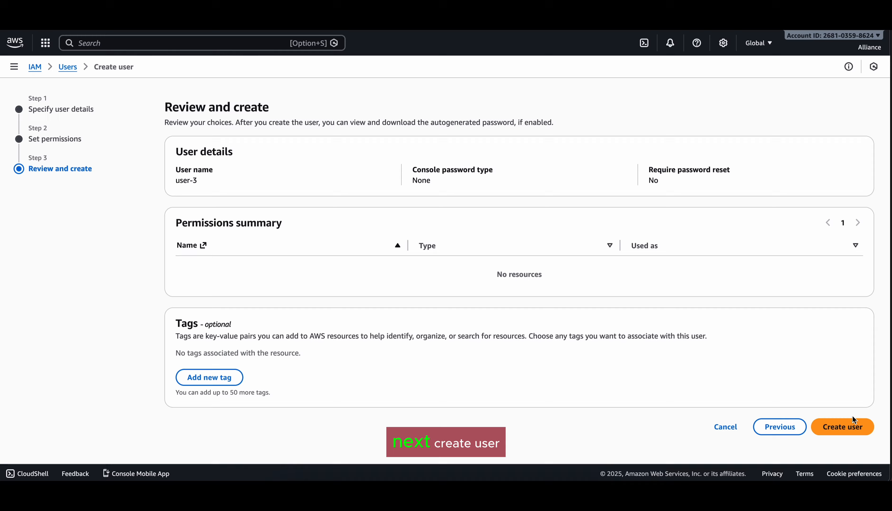
pyautogui.click(851, 423)
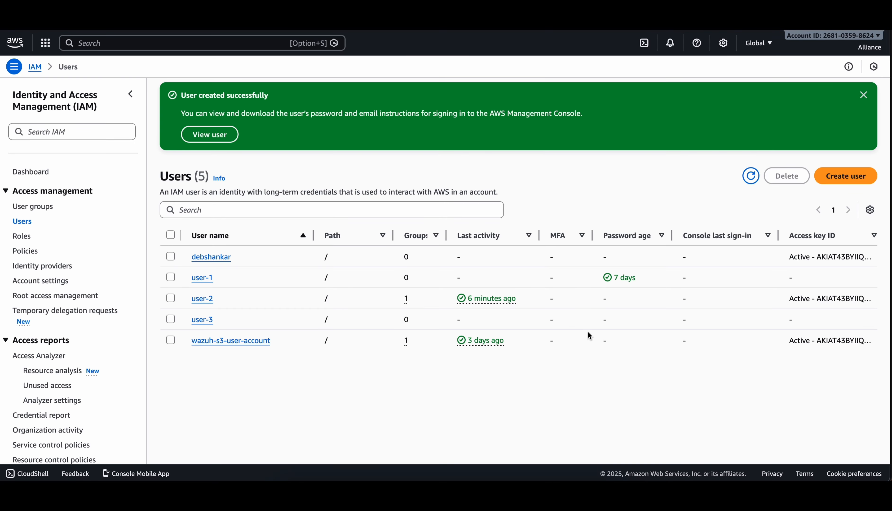
# Delete the IAM user user-3, giving the required written consent "confirm".
pyautogui.click(170, 321)
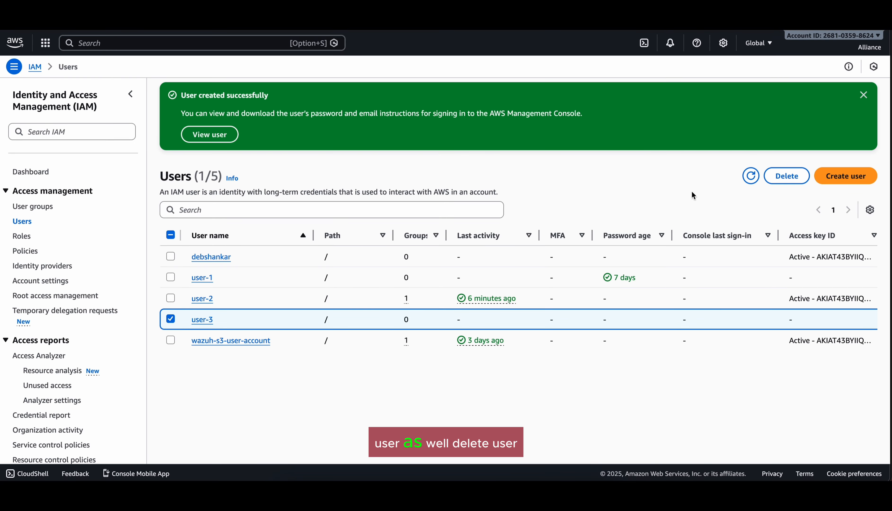
pyautogui.click(783, 178)
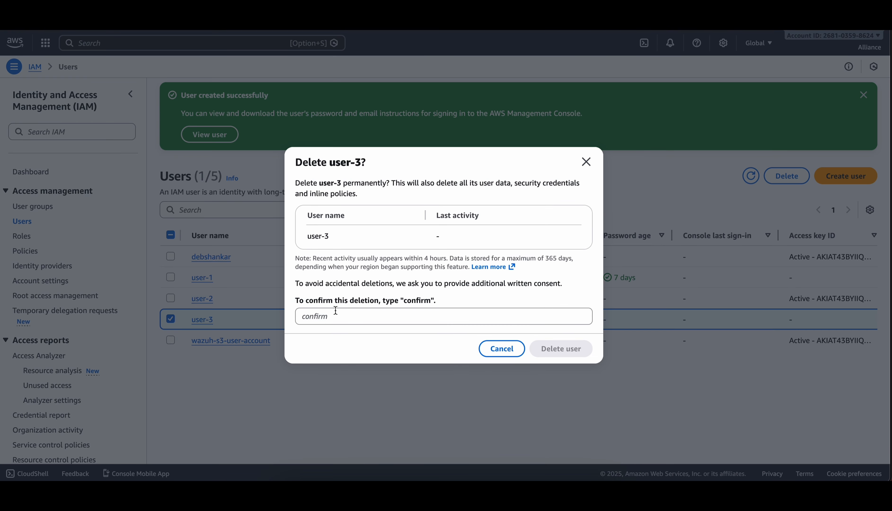
pyautogui.click(335, 316)
pyautogui.write('confi')
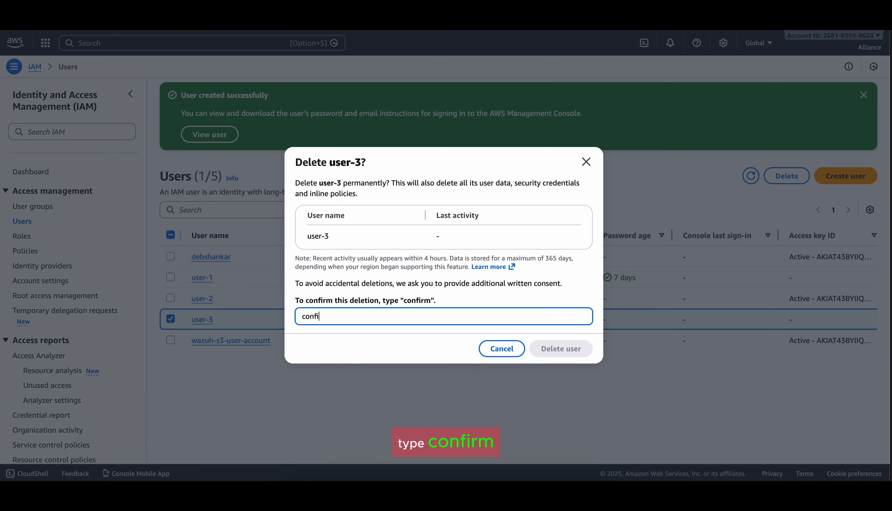
pyautogui.write('rm')
pyautogui.click(571, 350)
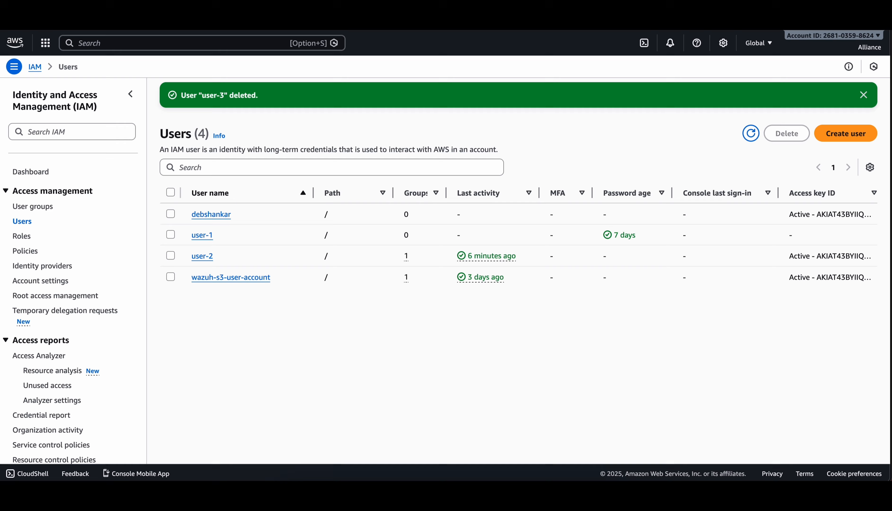
# Check the wazuh-s3-access-log-1 bucket for newly delivered log objects by refreshing its object list.
pyautogui.click(566, 23)
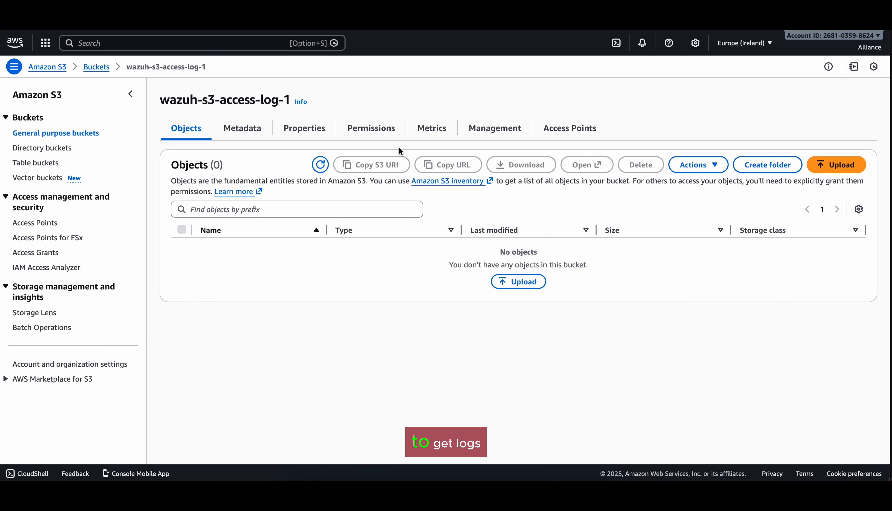
pyautogui.click(321, 165)
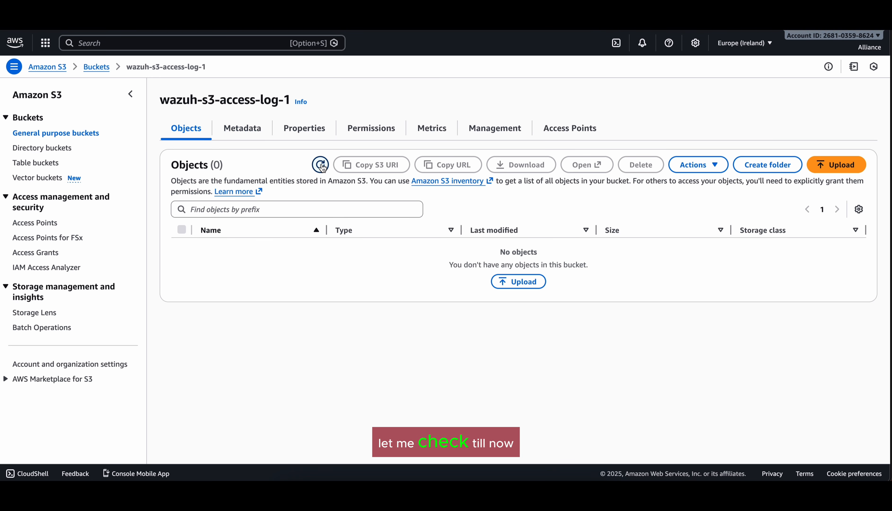
pyautogui.click(321, 165)
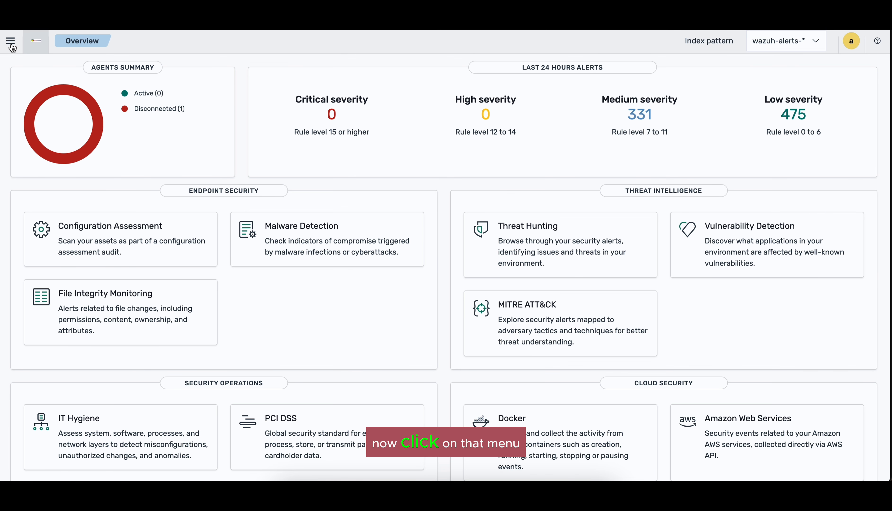
# In the Wazuh dashboard, open the manager configuration from the server management settings for editing.
pyautogui.click(11, 44)
pyautogui.scroll(-8, 99, 408)
pyautogui.click(43, 119)
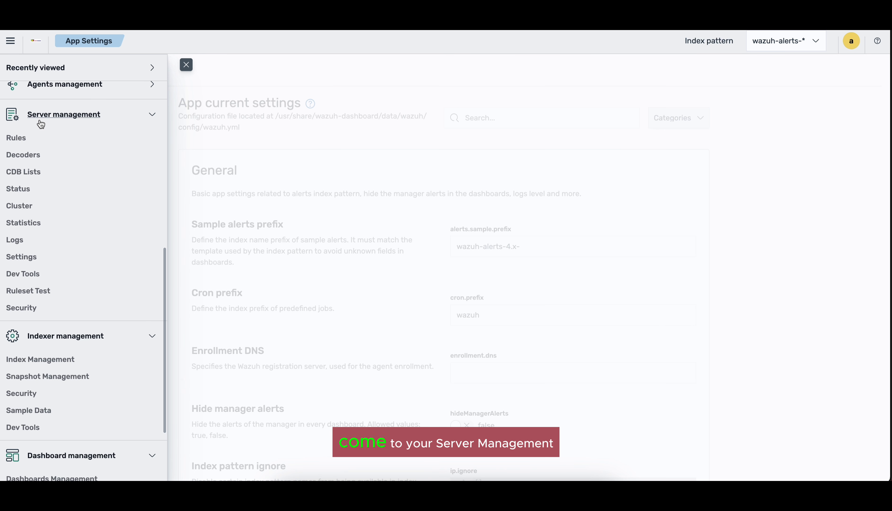
pyautogui.click(29, 257)
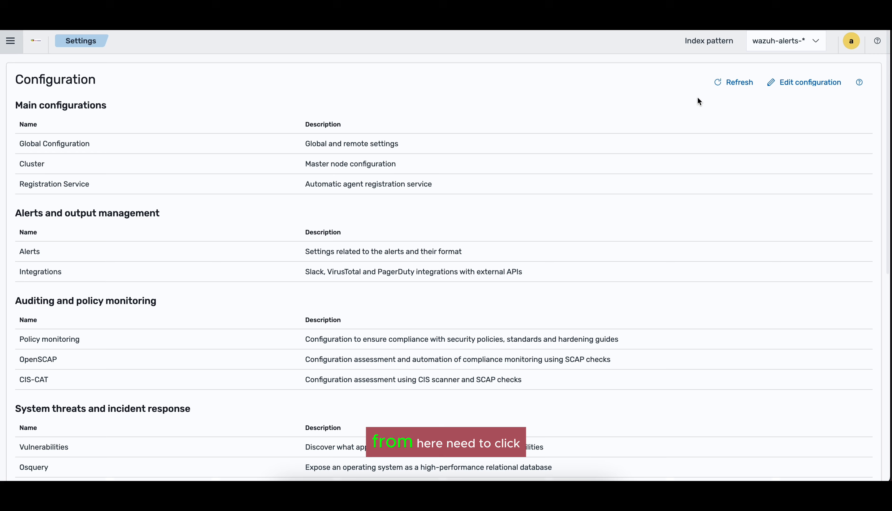
pyautogui.click(818, 86)
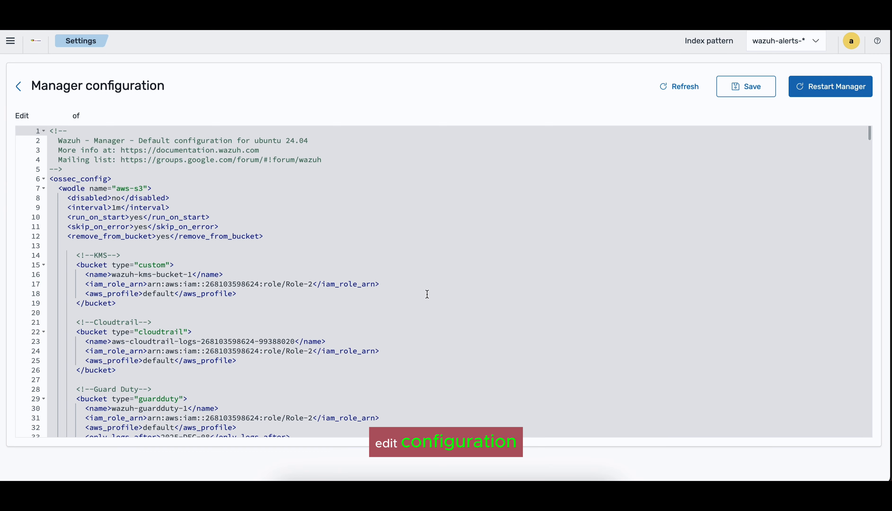
# Duplicate the Guard Duty bucket block, including its comment, below the original inside the aws-s3 wodle, separated by a blank line.
pyautogui.scroll(-5, 321, 307)
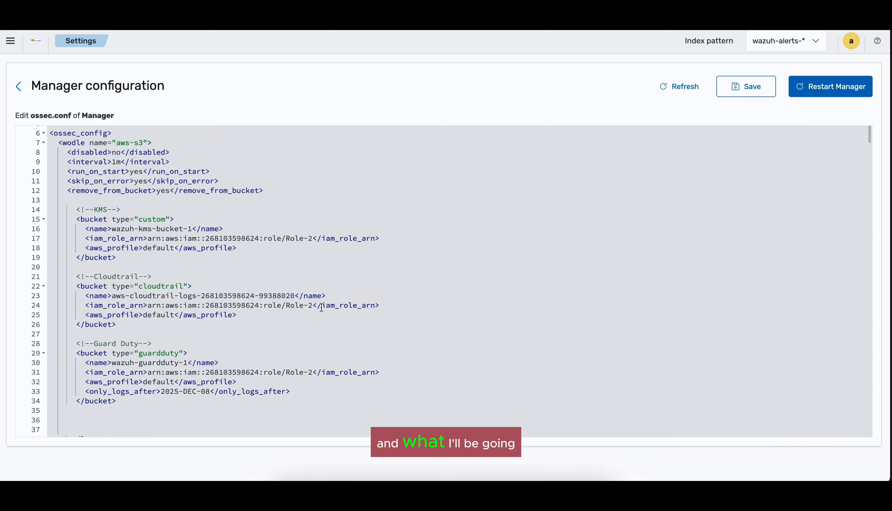
pyautogui.scroll(1, 322, 306)
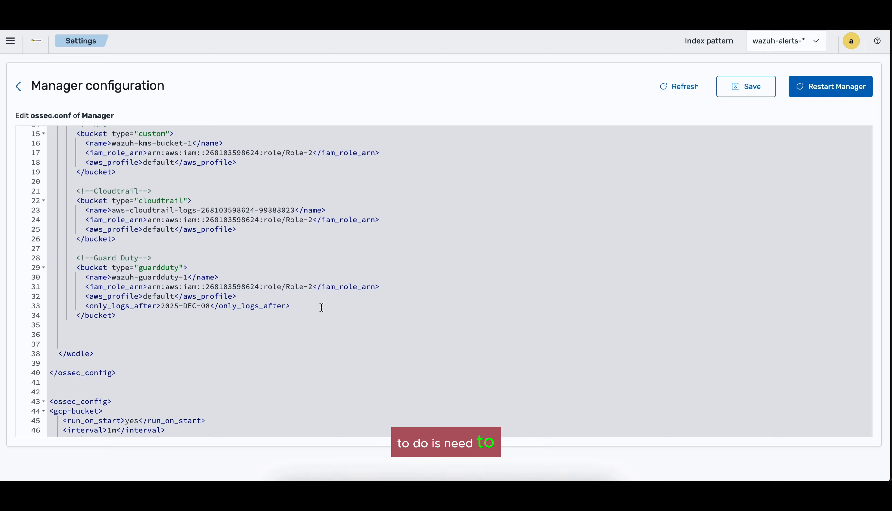
pyautogui.scroll(3, 321, 307)
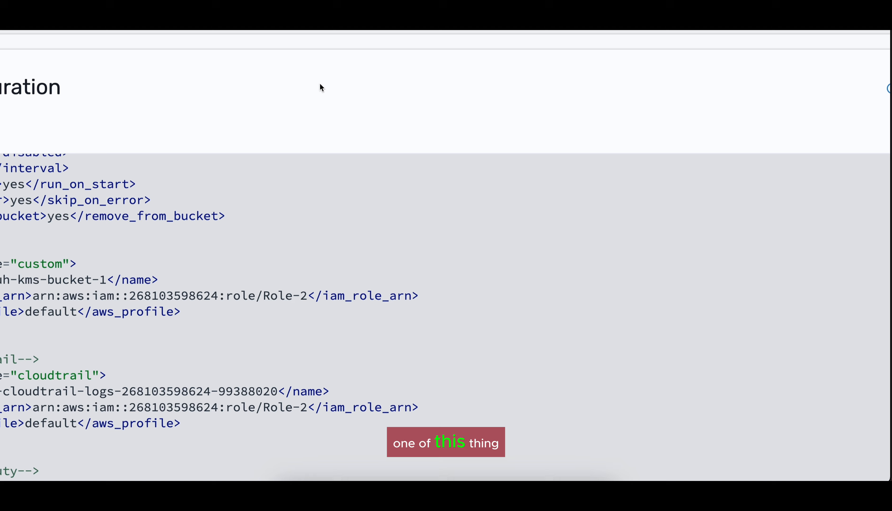
pyautogui.scroll(-5, 320, 83)
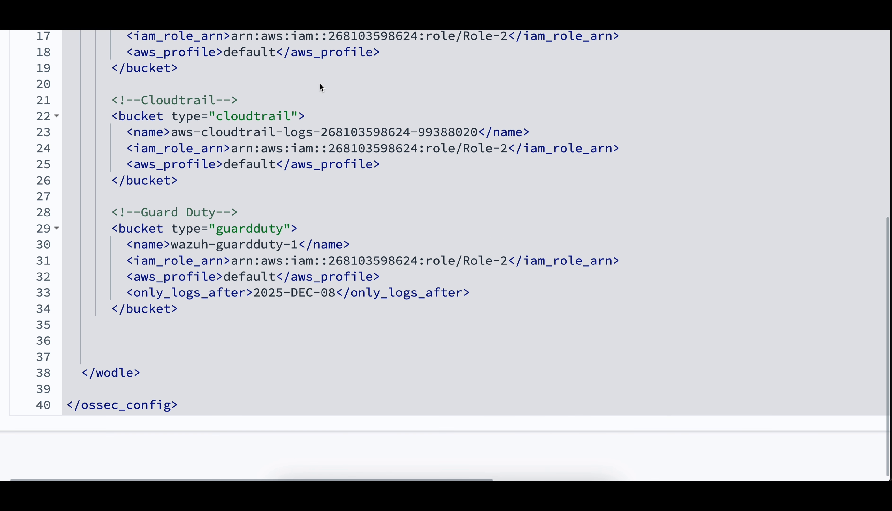
pyautogui.moveTo(186, 309); pyautogui.dragTo(108, 214)
pyautogui.hotkey('ctrl', 'c')
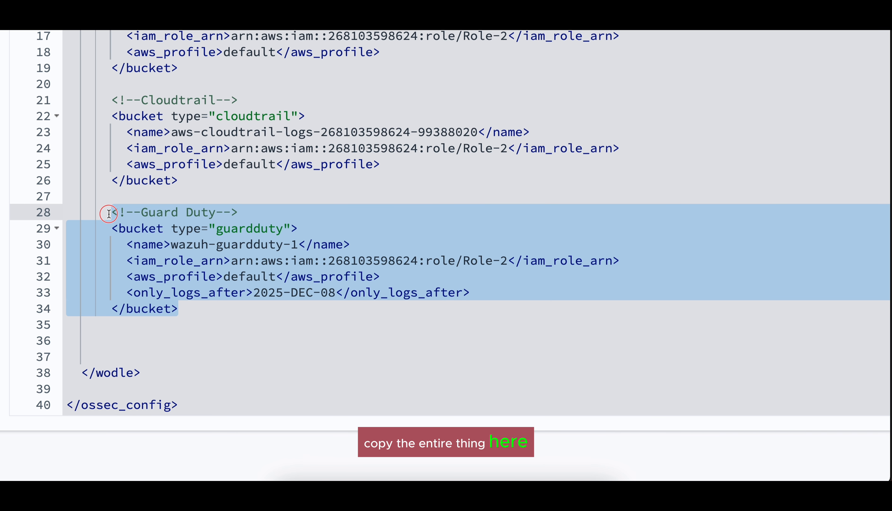
pyautogui.click(204, 311)
pyautogui.press('Return')
pyautogui.press('Return')
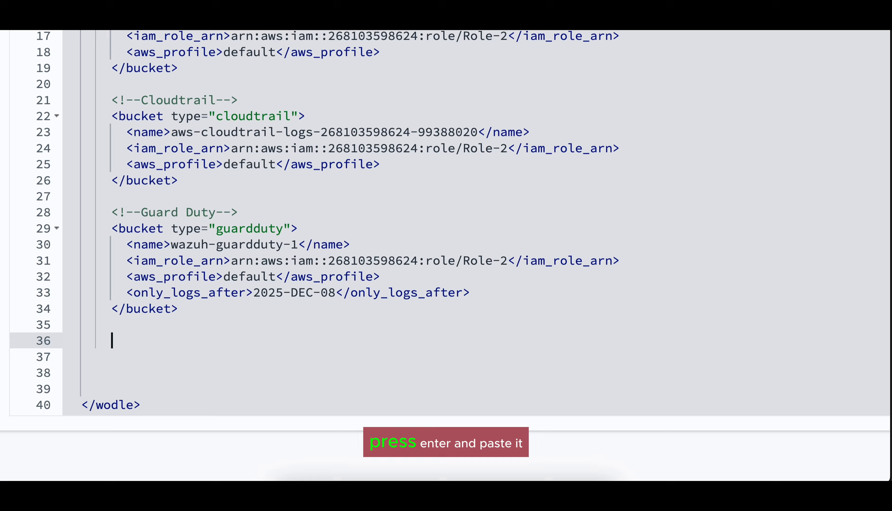
pyautogui.hotkey('ctrl', 'v')
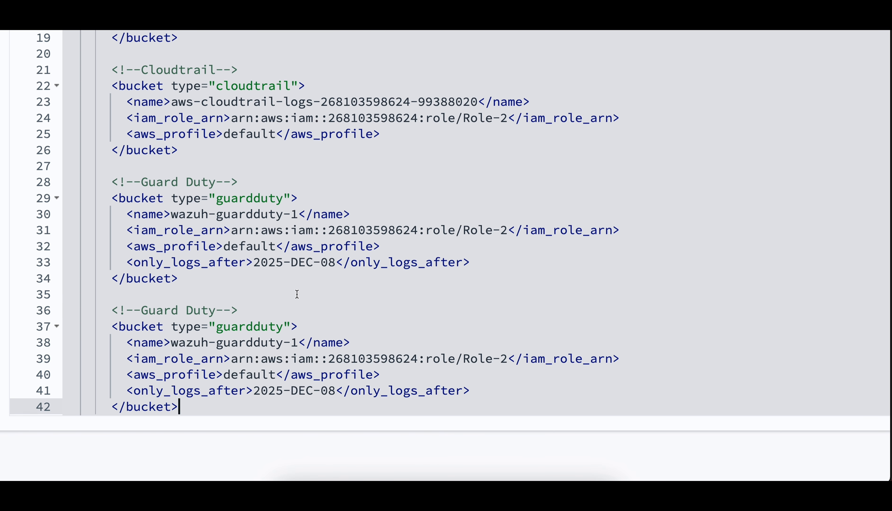
# Copy the access log bucket's name from S3 and set the duplicated block's name to wazuh-s3-access-log-1.
pyautogui.scroll(-5, 296, 294)
pyautogui.scroll(3, 297, 294)
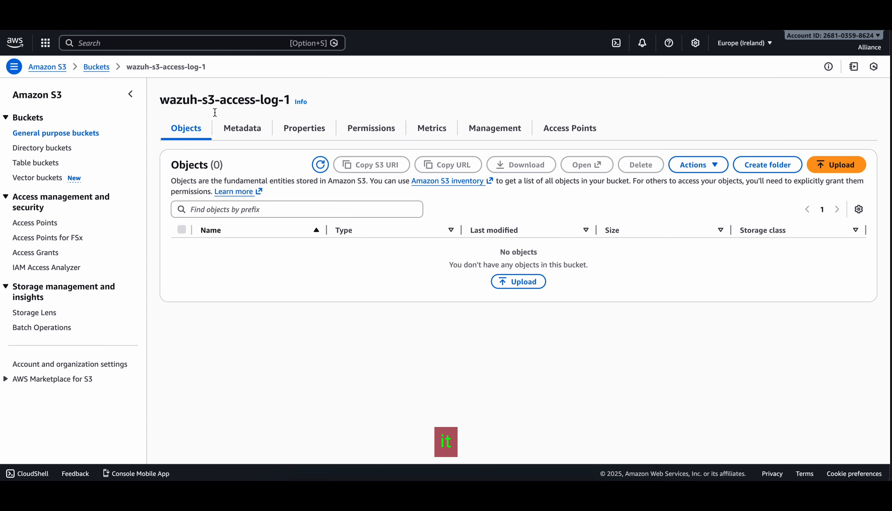
pyautogui.moveTo(162, 102); pyautogui.dragTo(289, 103)
pyautogui.hotkey('ctrl', 'c')
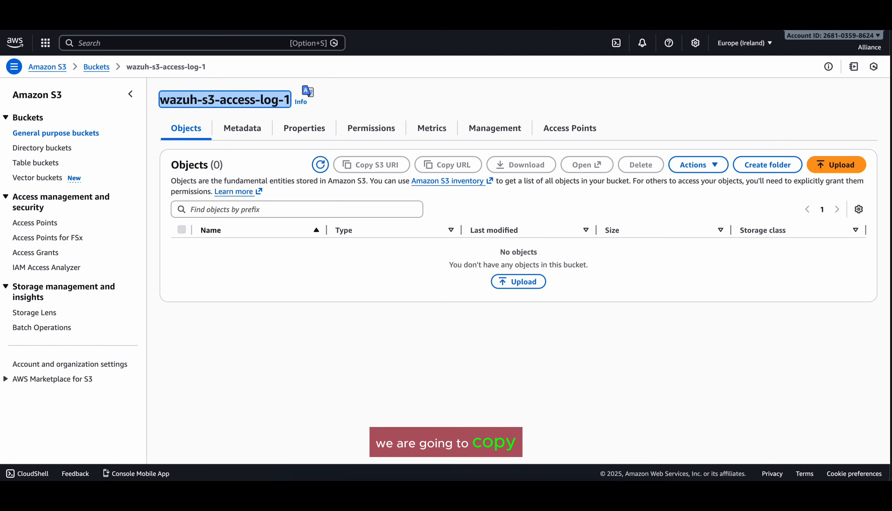
pyautogui.click(634, 26)
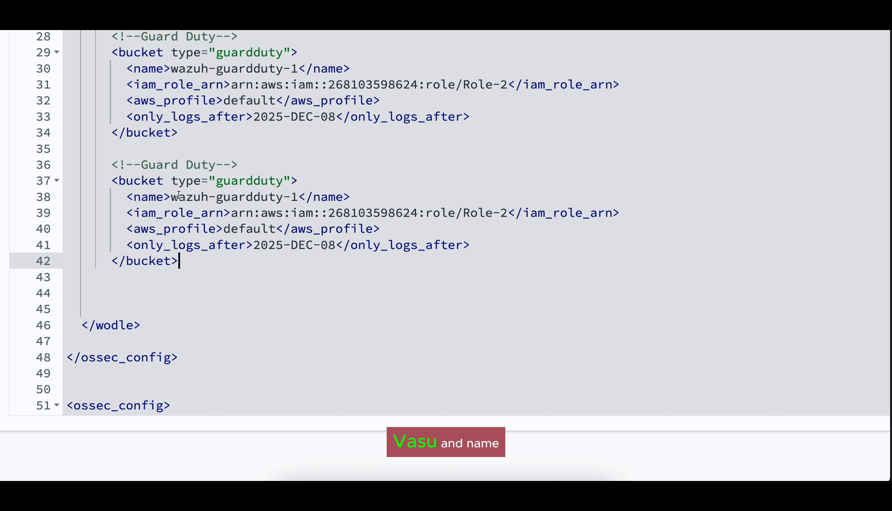
pyautogui.moveTo(171, 198); pyautogui.dragTo(298, 201)
pyautogui.hotkey('ctrl', 'v')
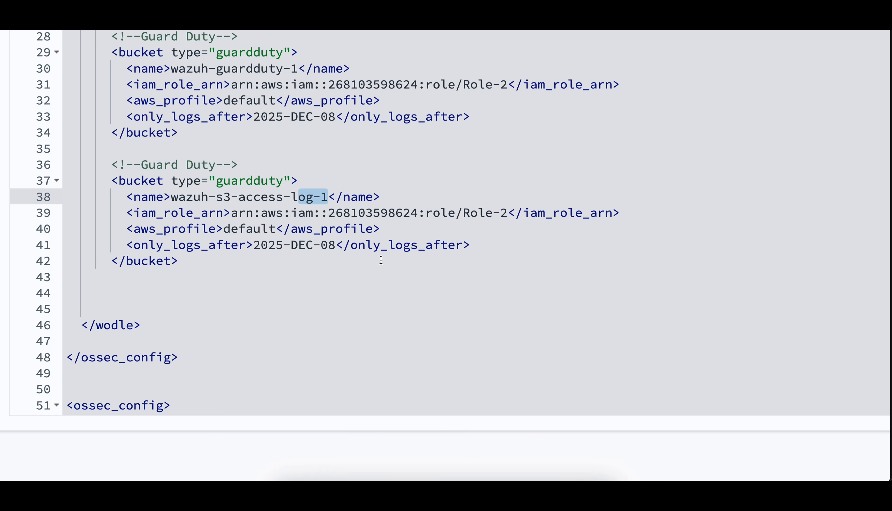
pyautogui.click(385, 267)
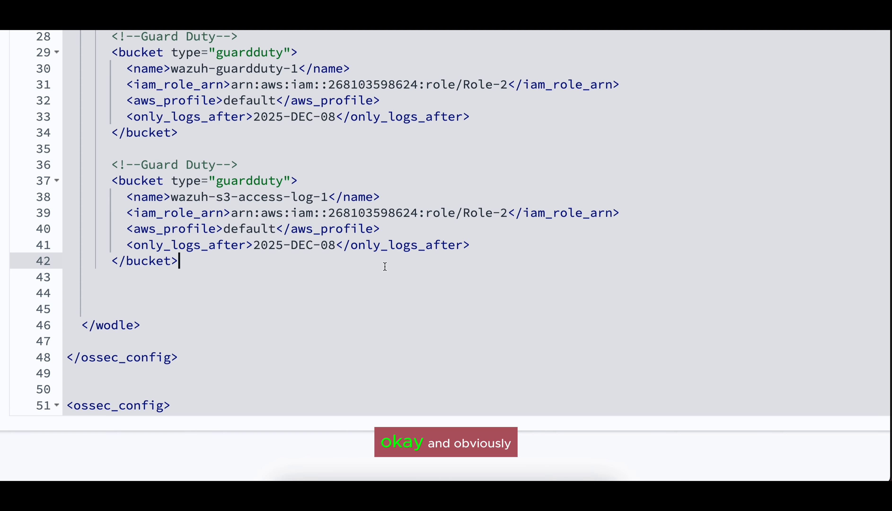
# Change the duplicated block's comment text to "S3 Access Log".
pyautogui.moveTo(141, 162); pyautogui.dragTo(213, 161)
pyautogui.write('S3')
pyautogui.hotkey('shift', 'End')
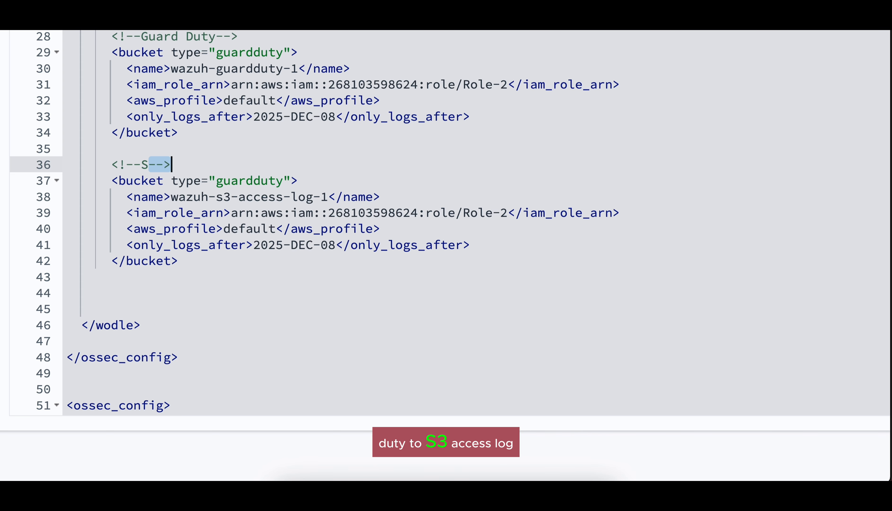
pyautogui.press('BackSpace')
pyautogui.write('Acce')
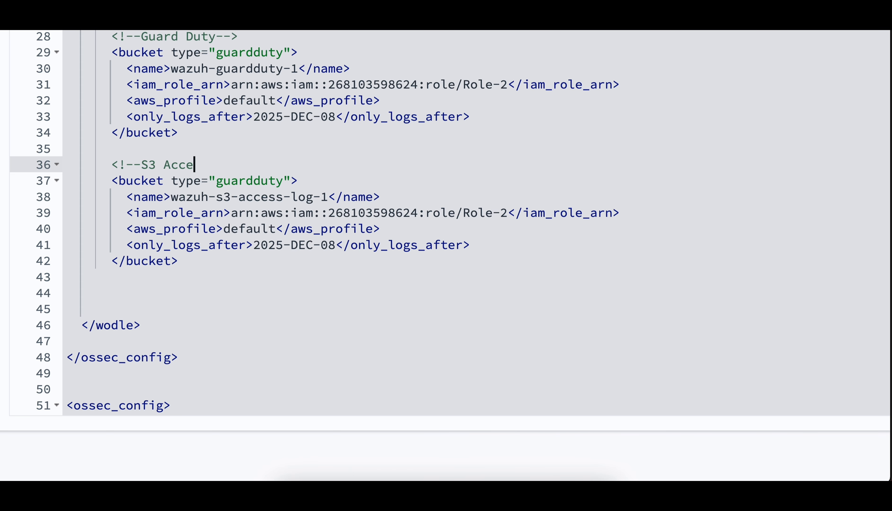
pyautogui.write('ss Lo')
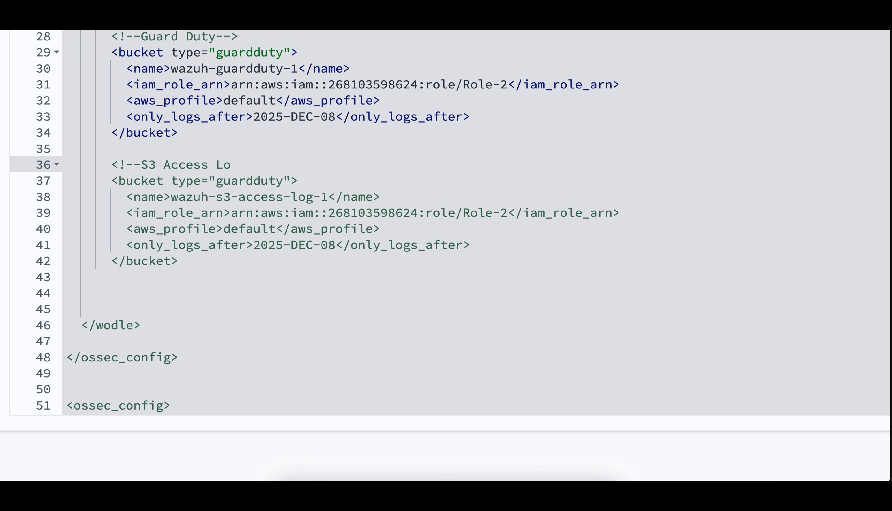
pyautogui.write('g')
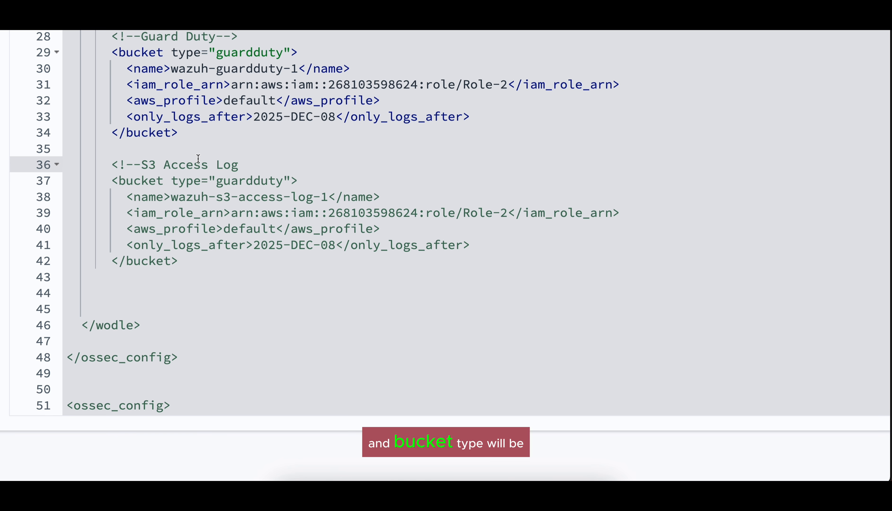
# Set the bucket type of the S3 Access Log block to "server_access".
pyautogui.moveTo(217, 181); pyautogui.dragTo(281, 184)
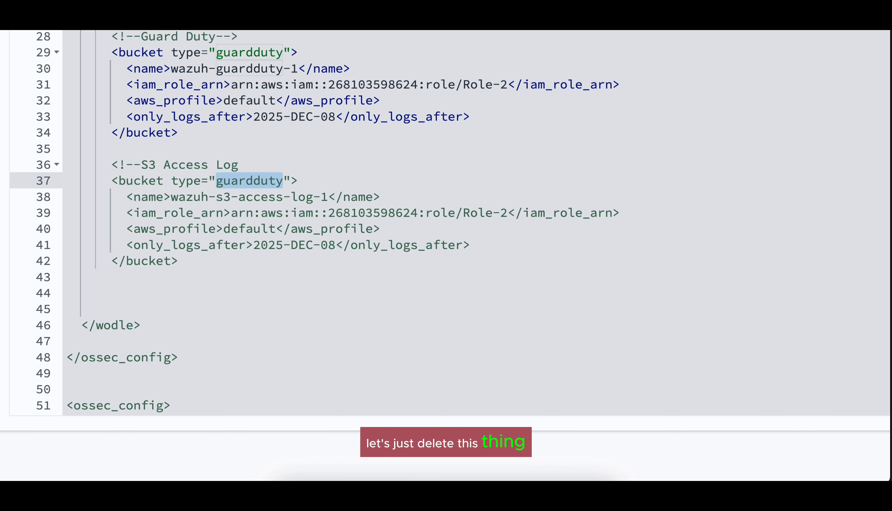
pyautogui.press('BackSpace')
pyautogui.write('server')
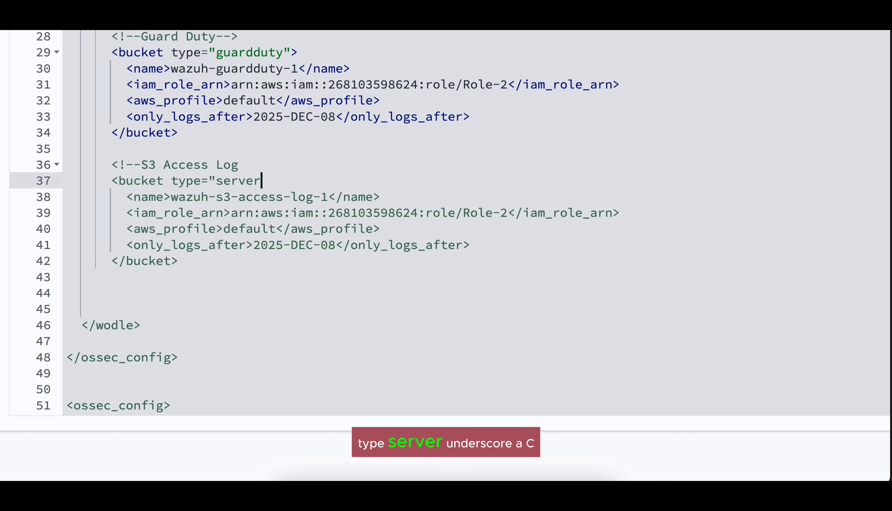
pyautogui.write('_access')
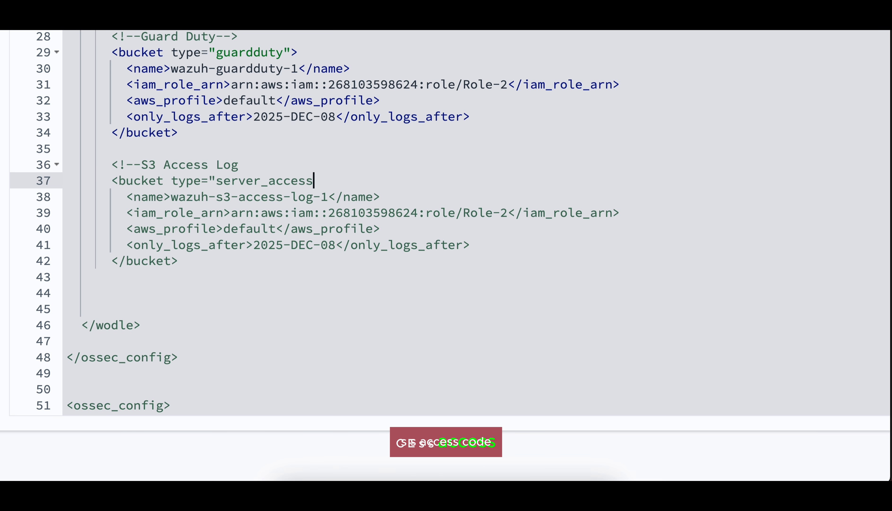
pyautogui.write('"')
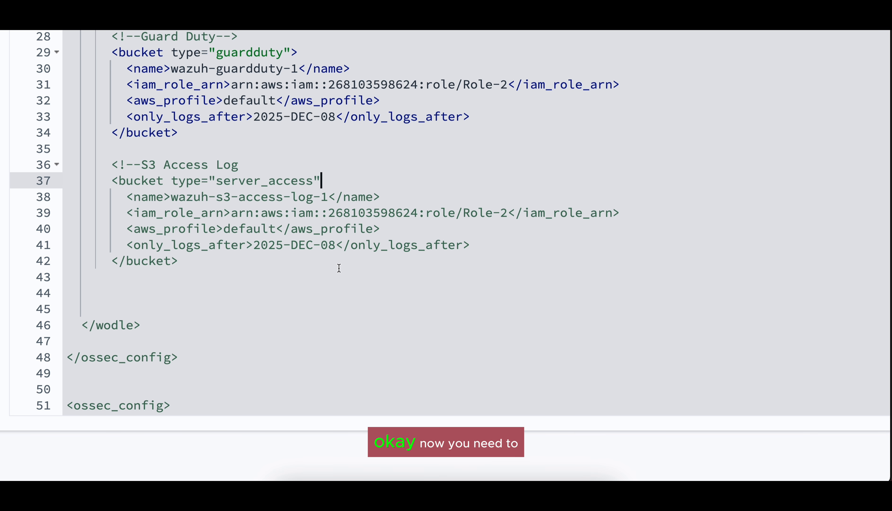
pyautogui.scroll(-1, 339, 267)
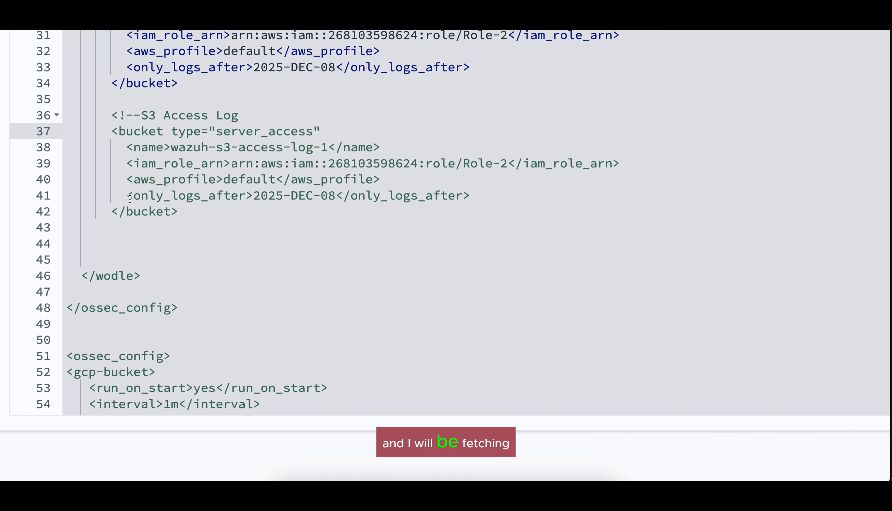
pyautogui.moveTo(127, 196); pyautogui.dragTo(343, 195)
pyautogui.click(330, 237)
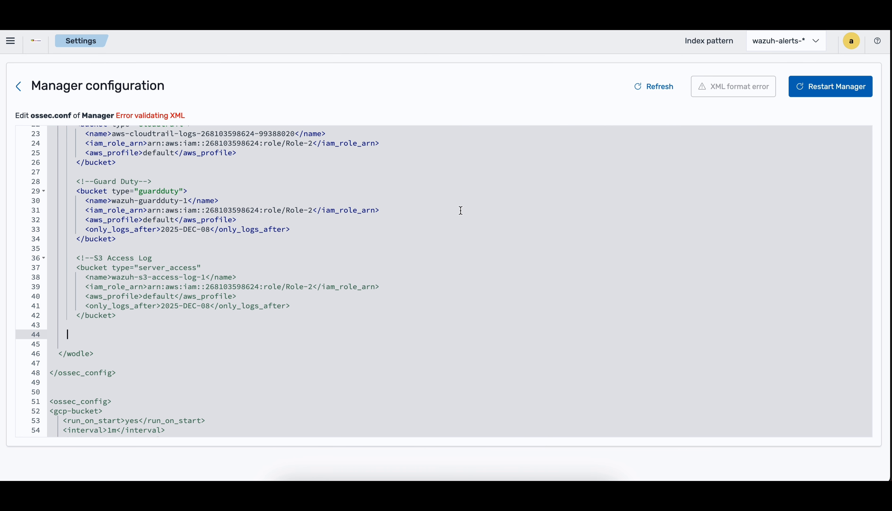
# Fix the XML of the S3 Access Log block by closing its bucket opening tag with ">" and its comment with "-->".
pyautogui.scroll(2, 370, 289)
pyautogui.scroll(2, 370, 289)
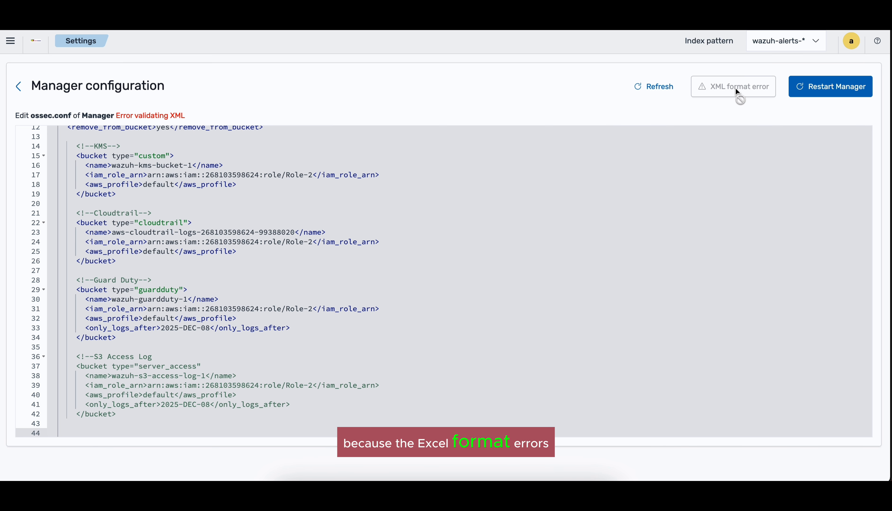
pyautogui.scroll(-5, 297, 271)
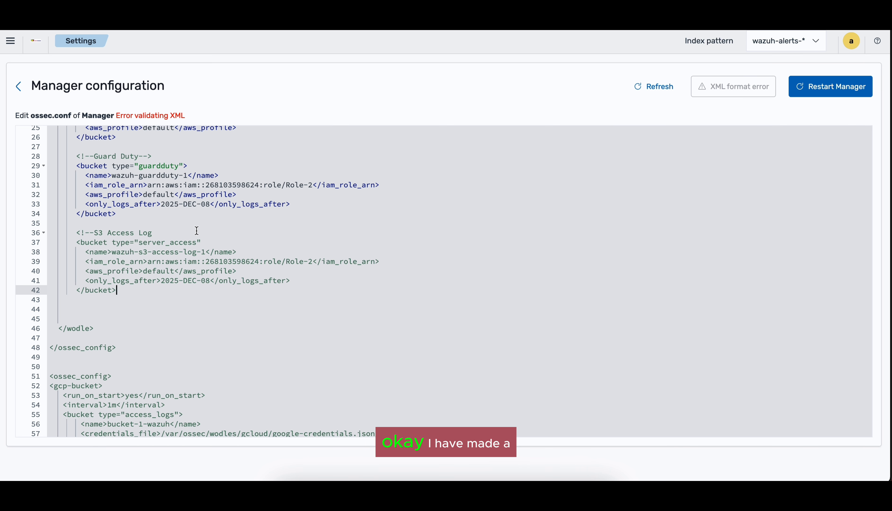
pyautogui.click(209, 242)
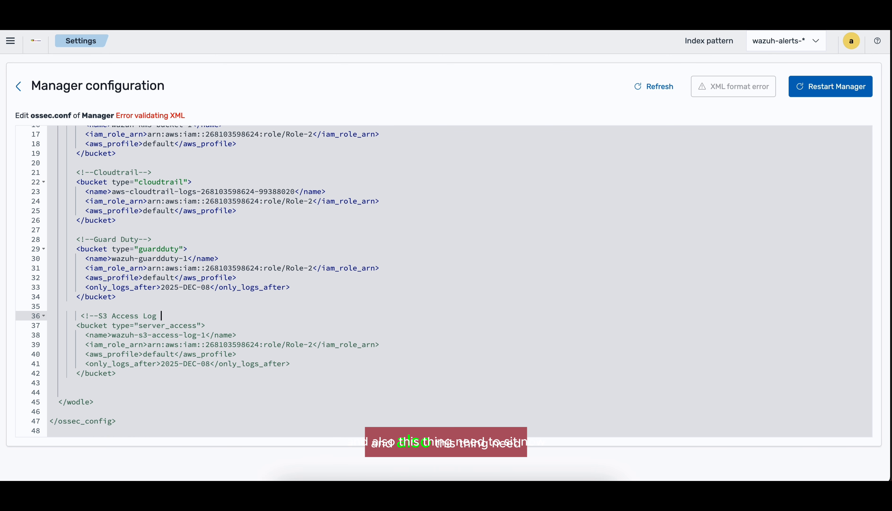
pyautogui.write('-->')
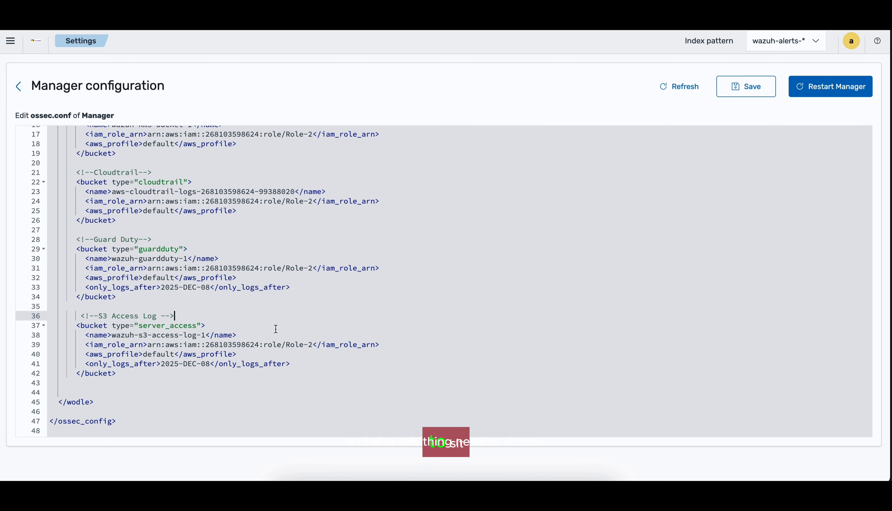
# Save the edited ossec.conf and restart the Wazuh manager, confirming the restart.
pyautogui.scroll(-2, 276, 329)
pyautogui.click(758, 79)
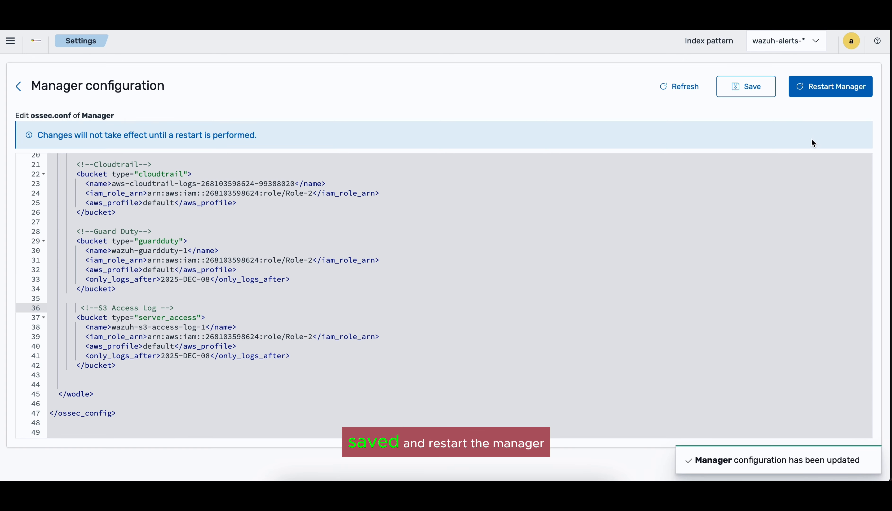
pyautogui.click(850, 89)
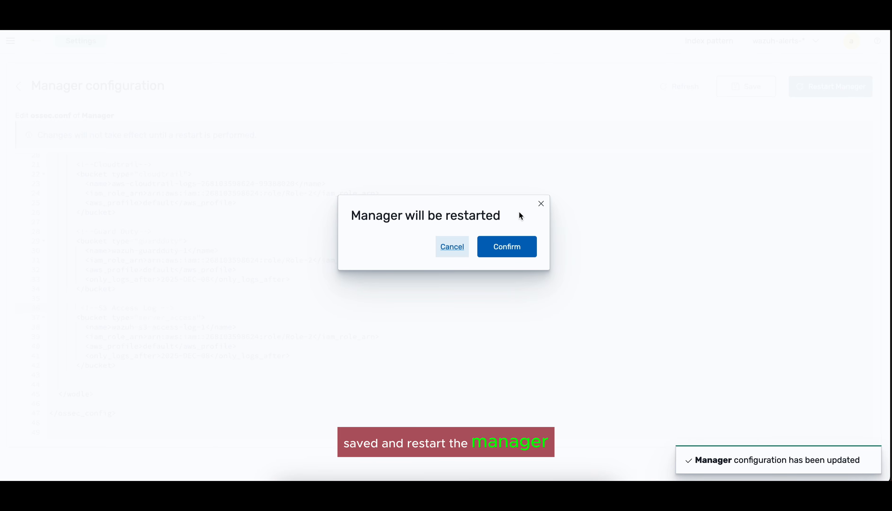
pyautogui.click(527, 252)
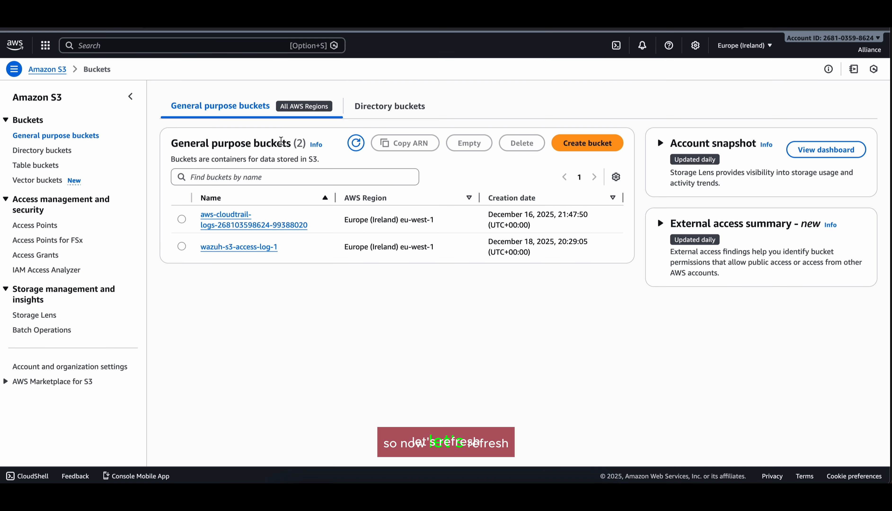
# Switch to Amazon S3, refresh the general purpose bucket list and open the wazuh-s3-access-log-1 bucket.
pyautogui.click(356, 143)
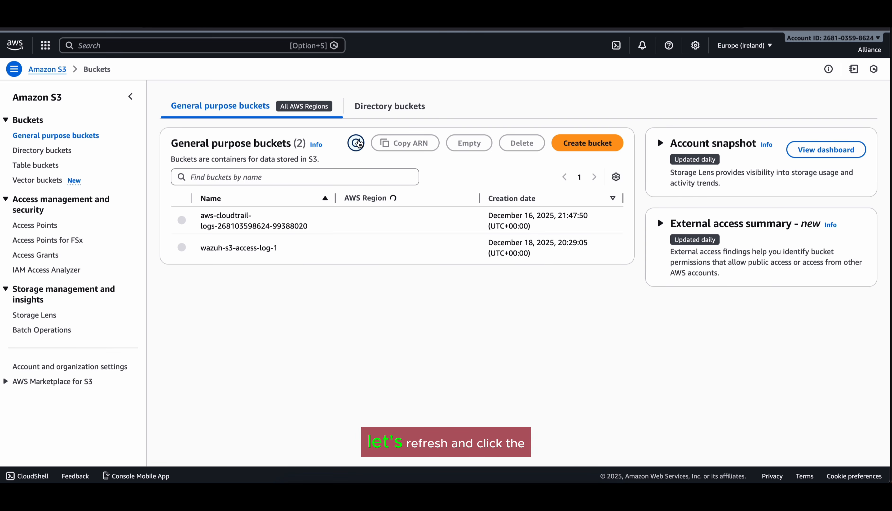
pyautogui.click(232, 248)
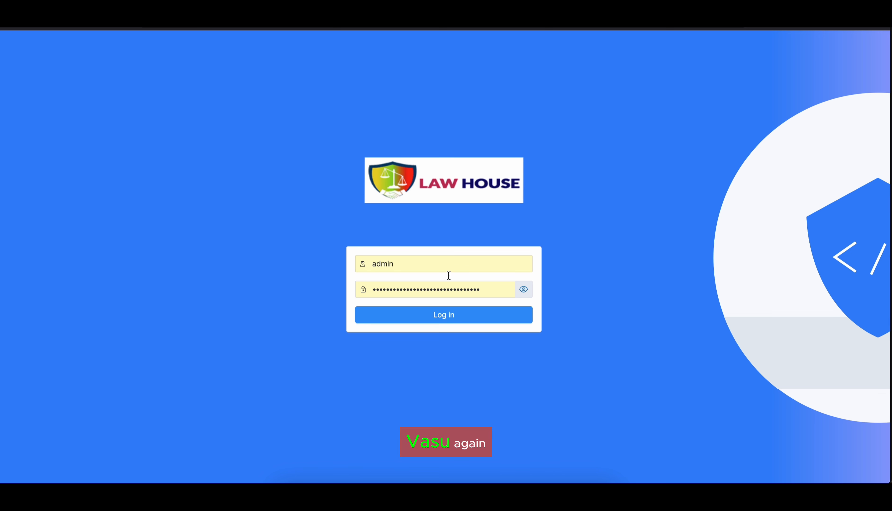
# Switch to Wazuh, log in with the prefilled credentials and show the Amazon Web Services events.
pyautogui.click(448, 314)
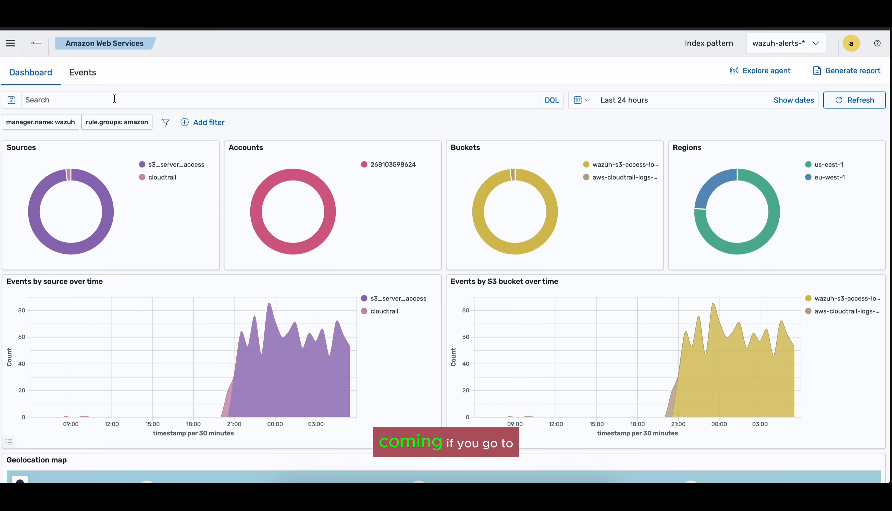
pyautogui.click(90, 76)
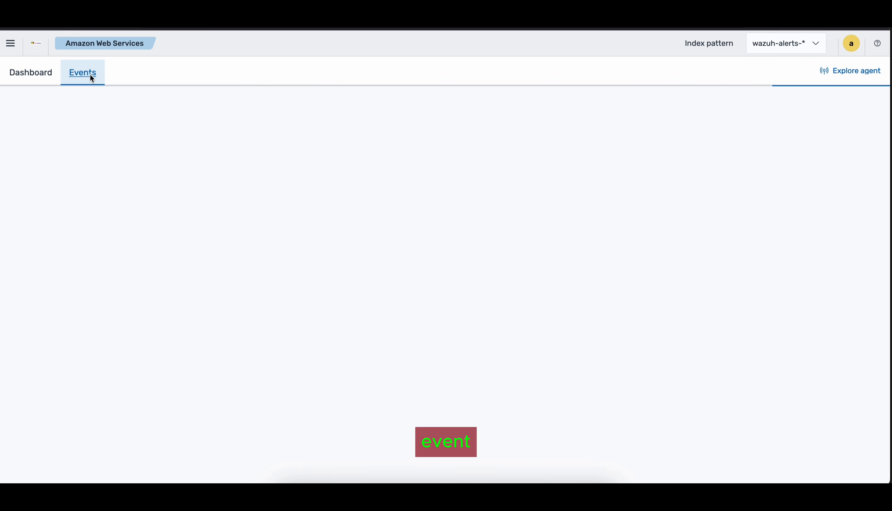
# Examine the document details of an s3_server_access event described as "AWS S3 Error: AuthorizationHeaderMalformed", then close them and review the event list and histogram.
pyautogui.scroll(-5, 130, 229)
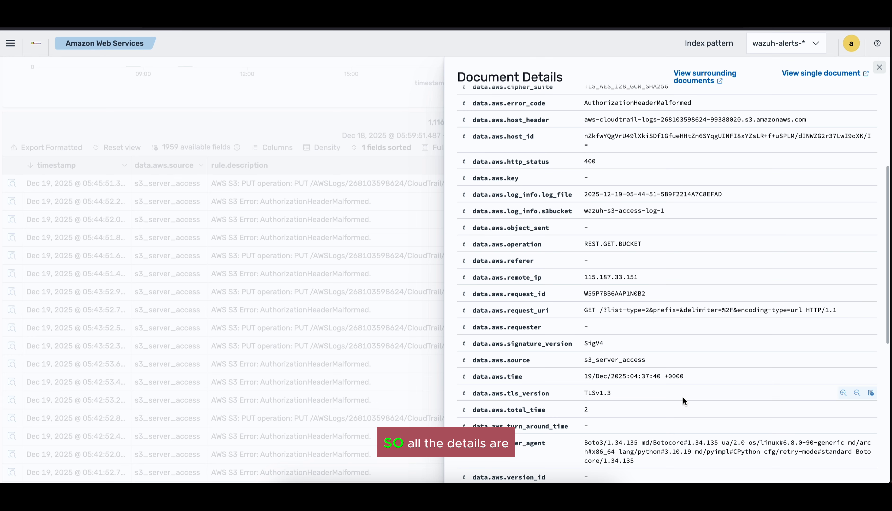
pyautogui.scroll(-2, 683, 397)
pyautogui.scroll(-6, 683, 396)
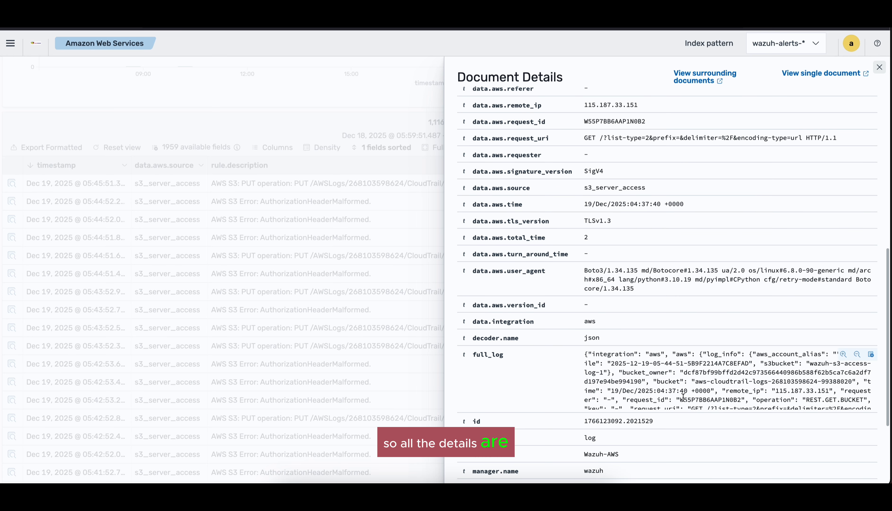
pyautogui.scroll(-4, 629, 448)
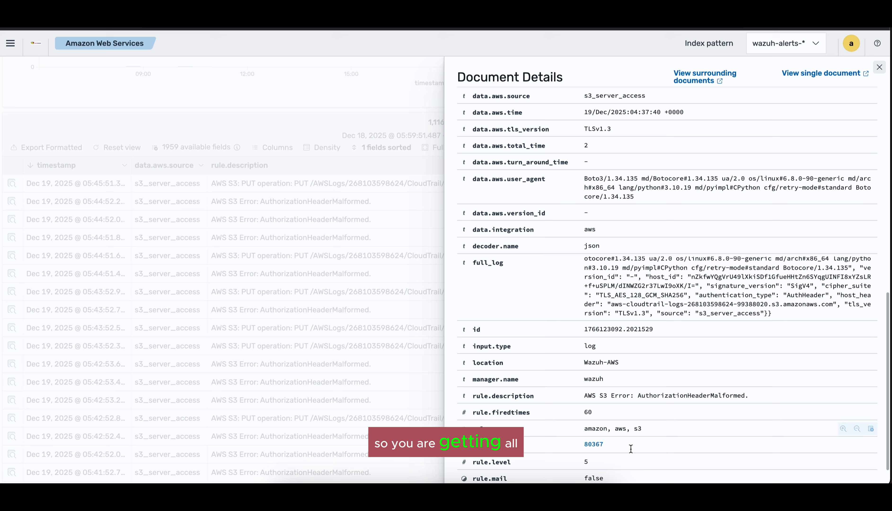
pyautogui.scroll(15, 629, 448)
pyautogui.scroll(-1, 630, 448)
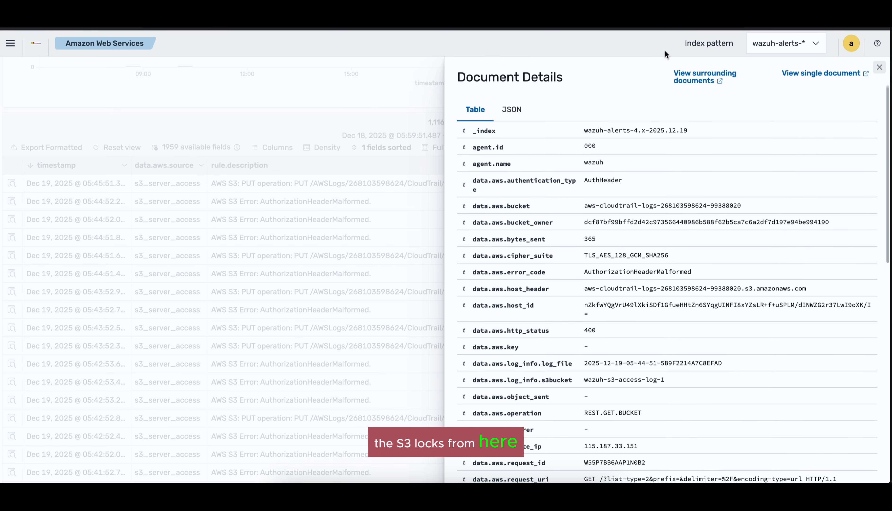
pyautogui.click(408, 87)
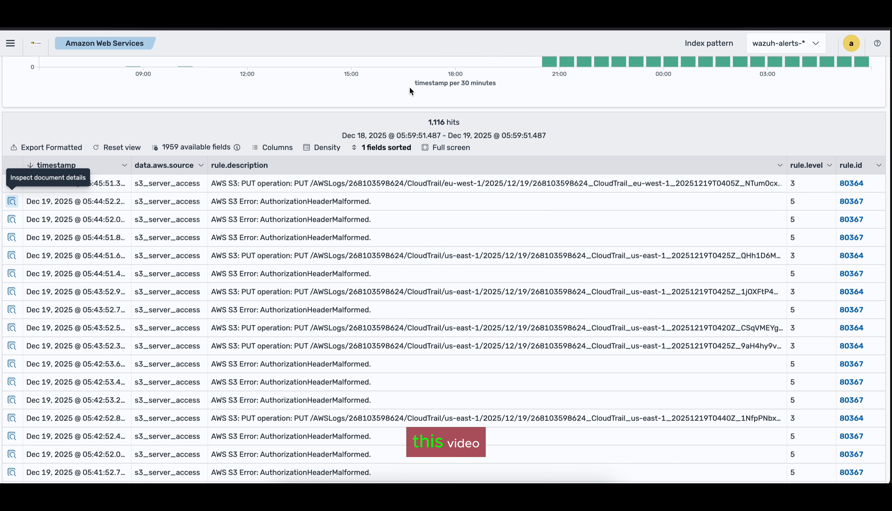
pyautogui.scroll(3, 410, 88)
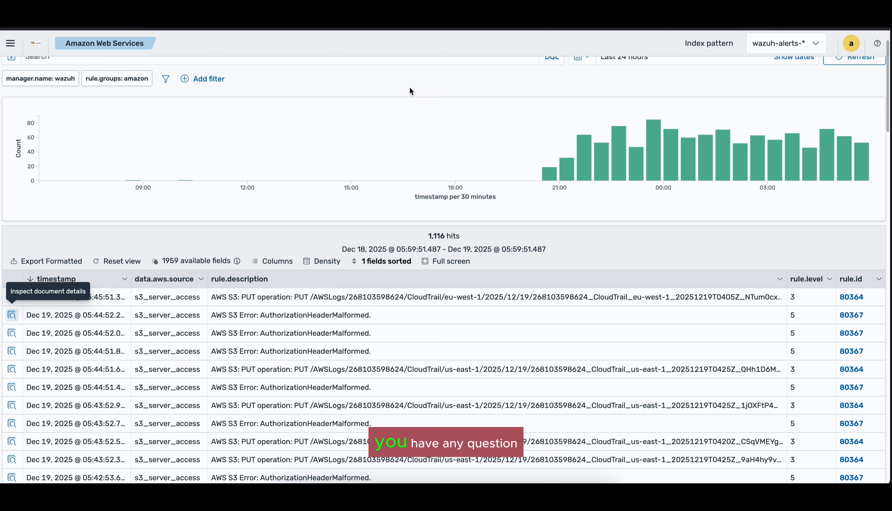
pyautogui.scroll(1, 410, 88)
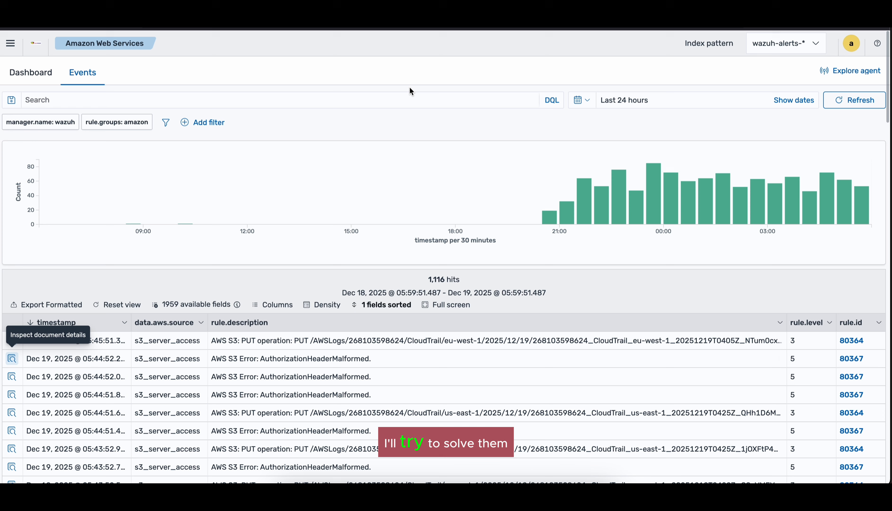